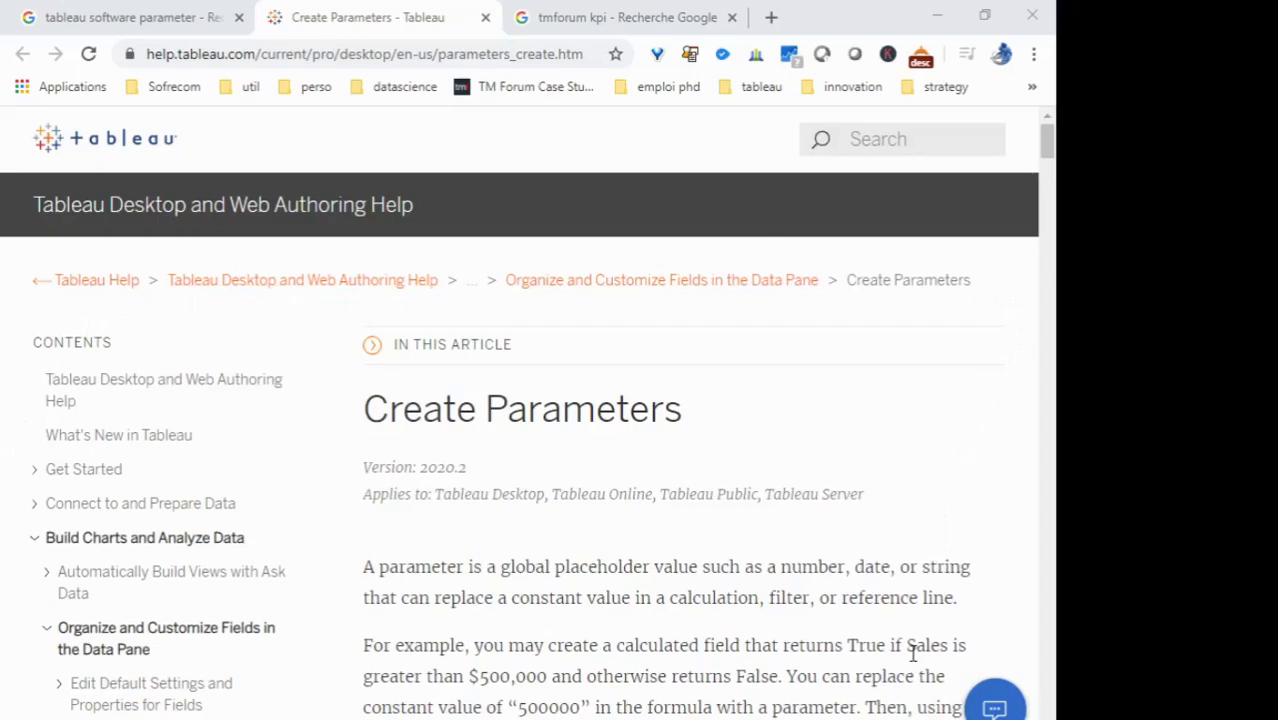
Step: Read the Create Parameters help article and highlight its opening definition of a parameter
scroll(912, 652, "down", 1)
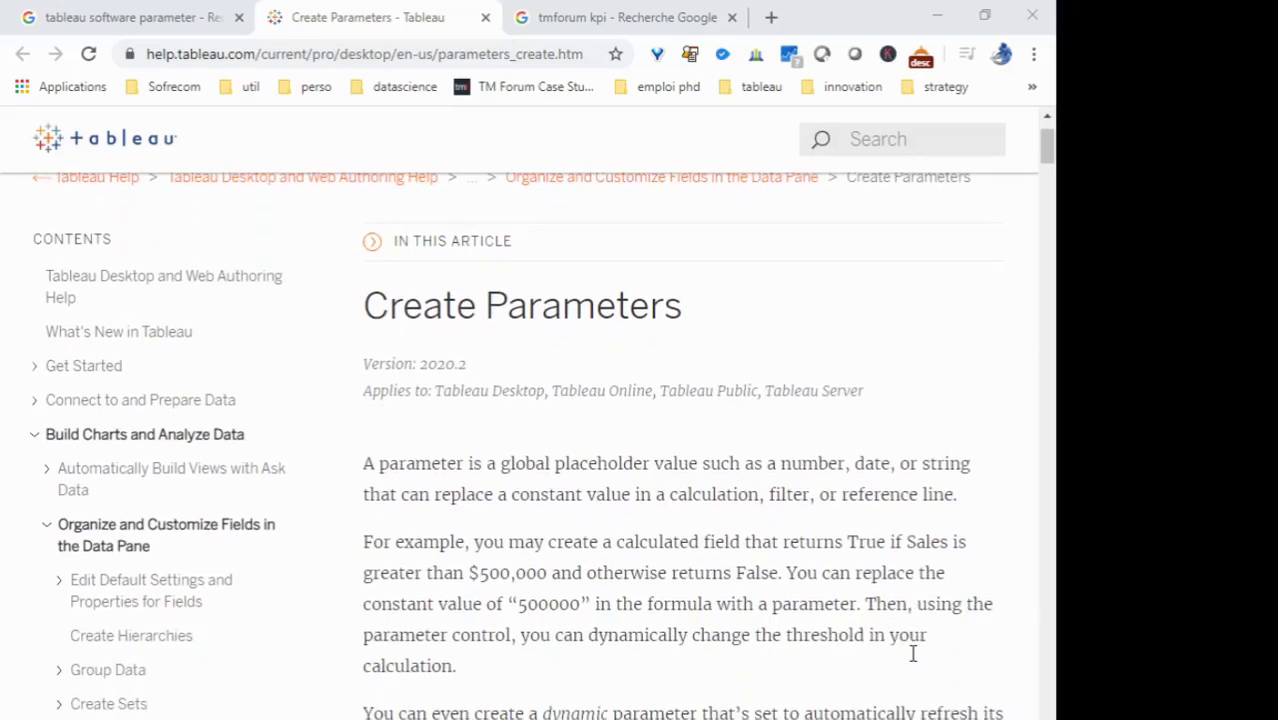
scroll(910, 652, "down", 1)
scroll(912, 652, "up", 1)
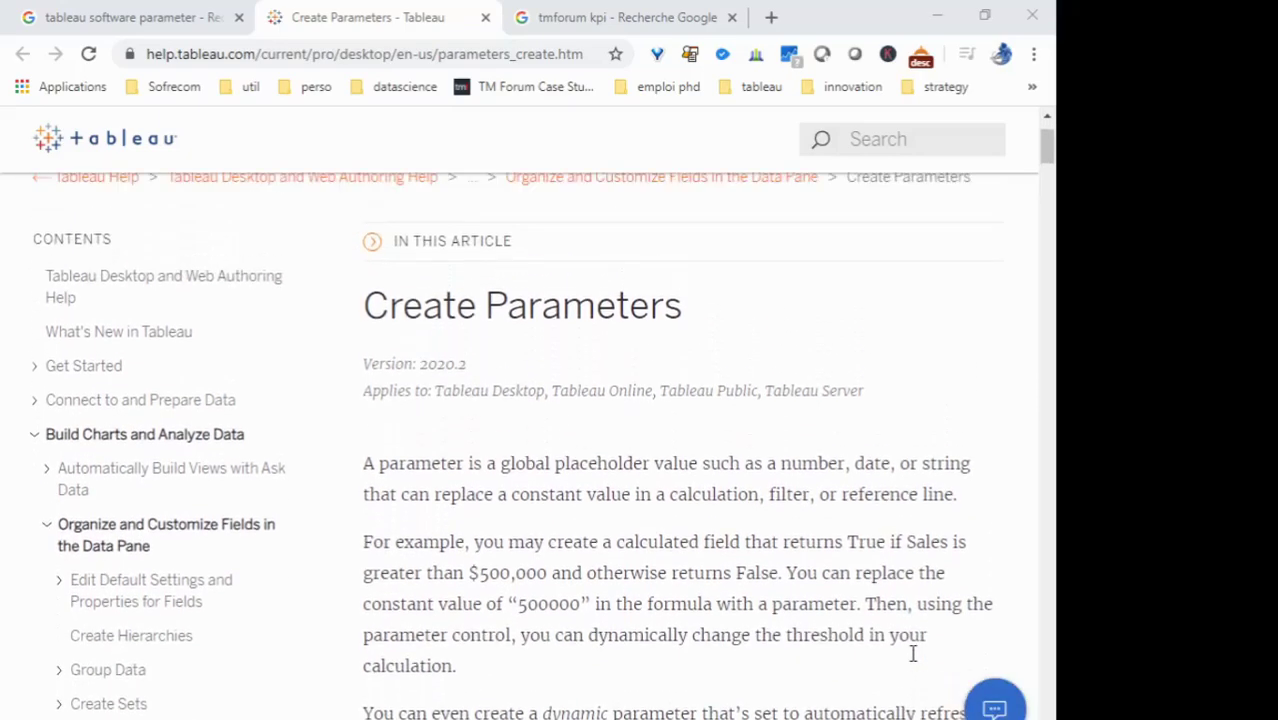
left_click_drag(365, 463, 1007, 489)
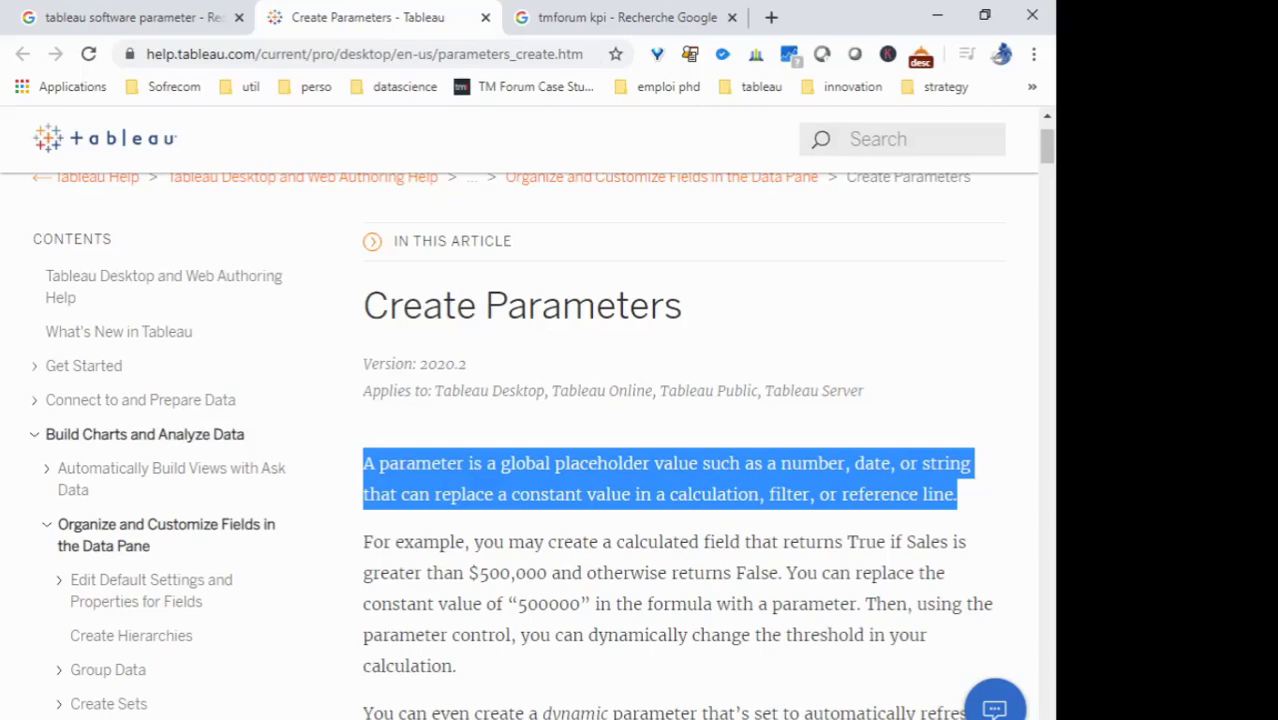
Step: Switch to Tableau and add a new worksheet listing Sales for each Customer Name
left_click(350, 718)
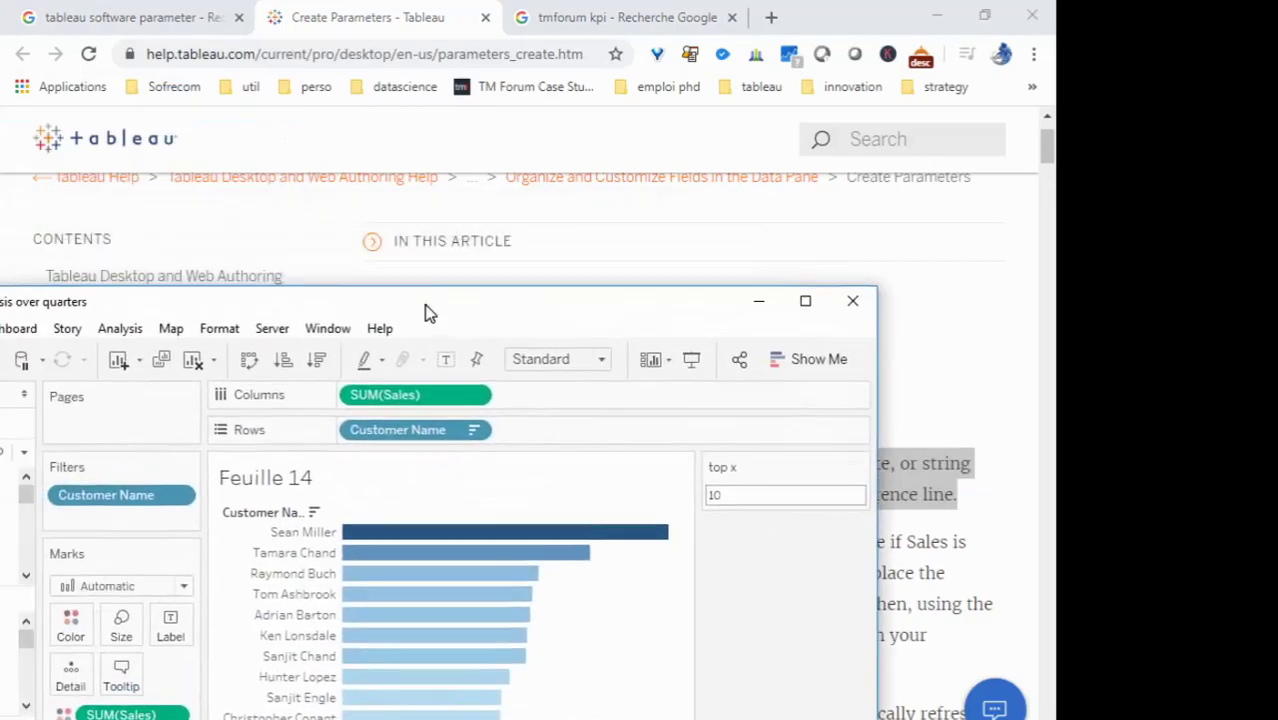
double_click(508, 305)
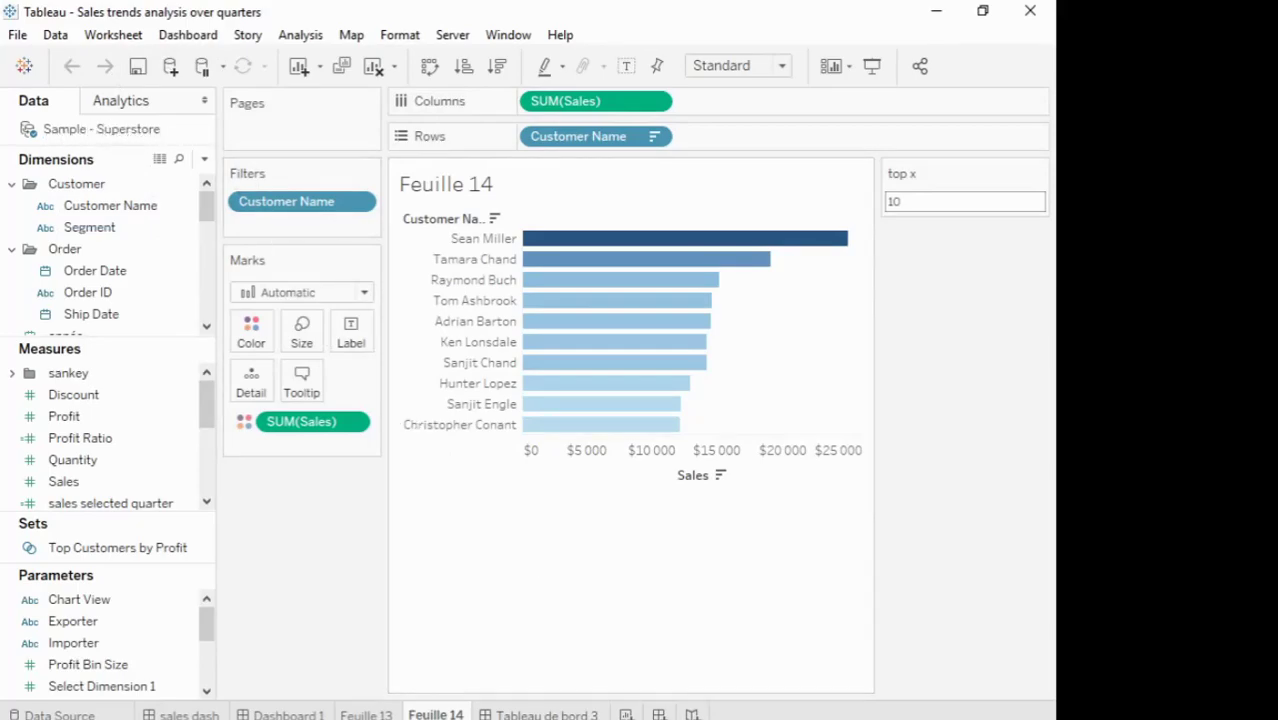
left_click(627, 714)
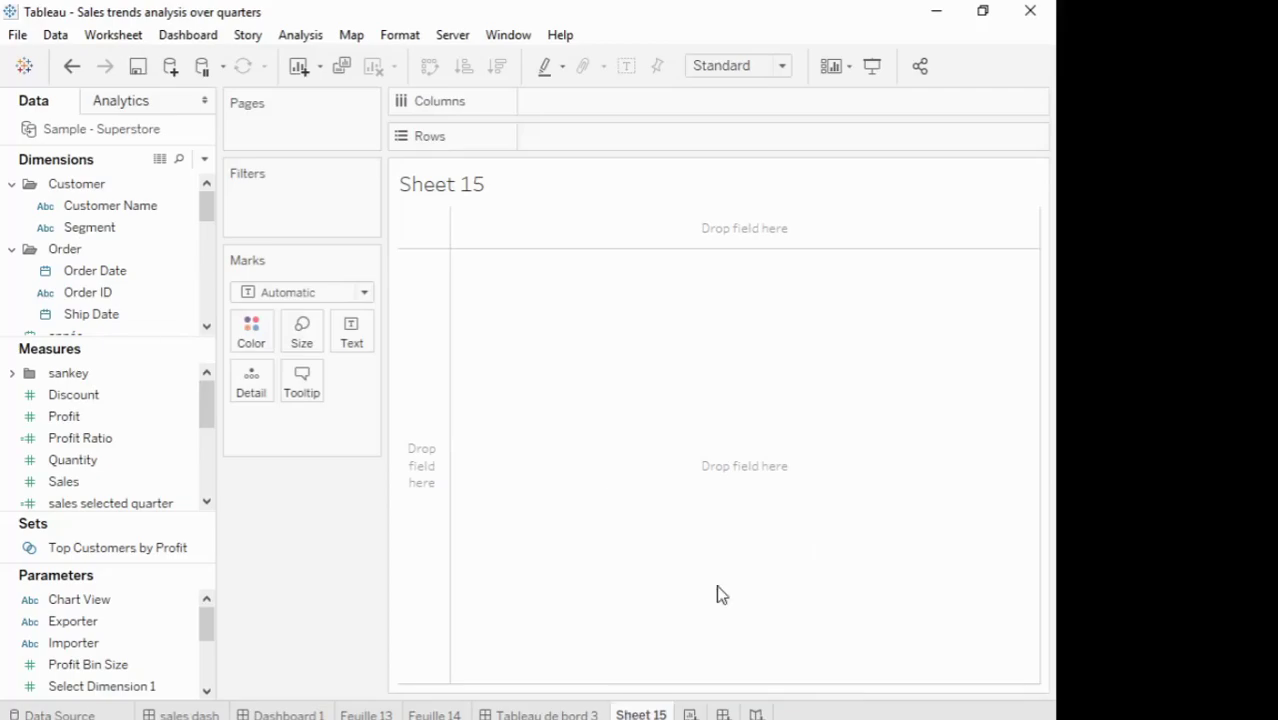
left_click_drag(128, 210, 620, 418)
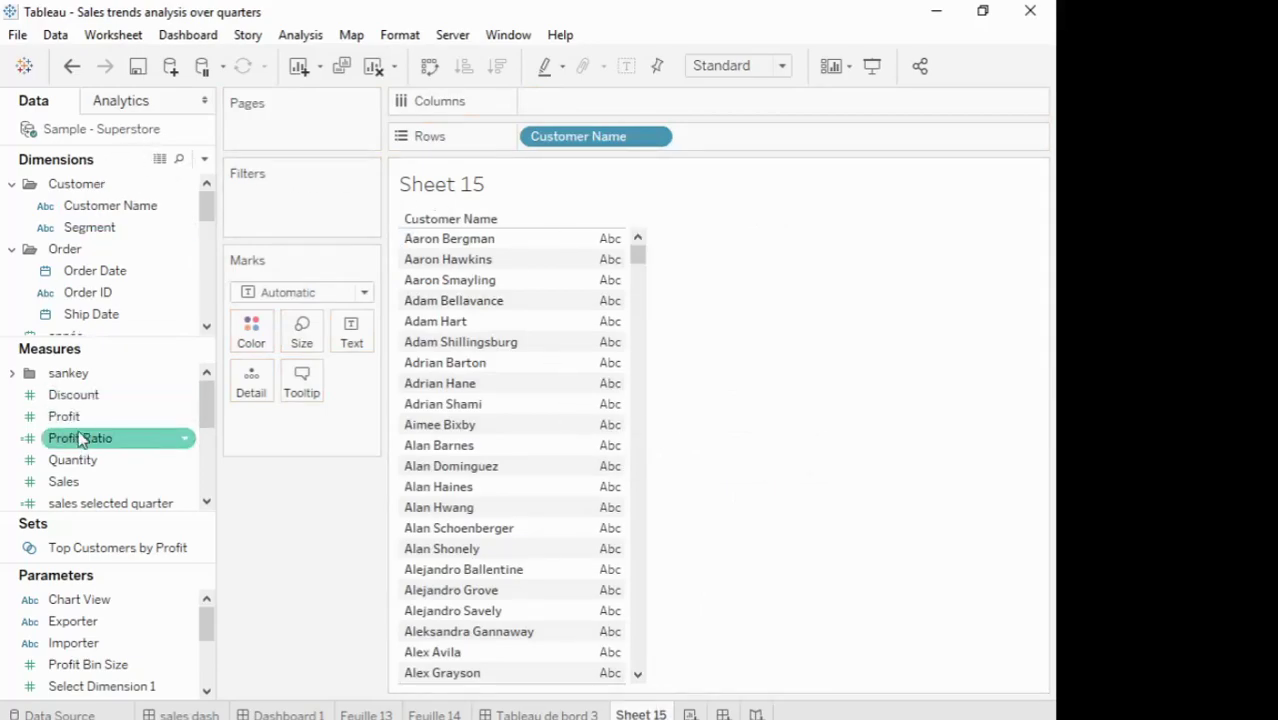
left_click_drag(112, 486, 607, 576)
Step: Turn the sales table into a horizontal bar chart and sort the customers by Sales in descending order
left_click(983, 11)
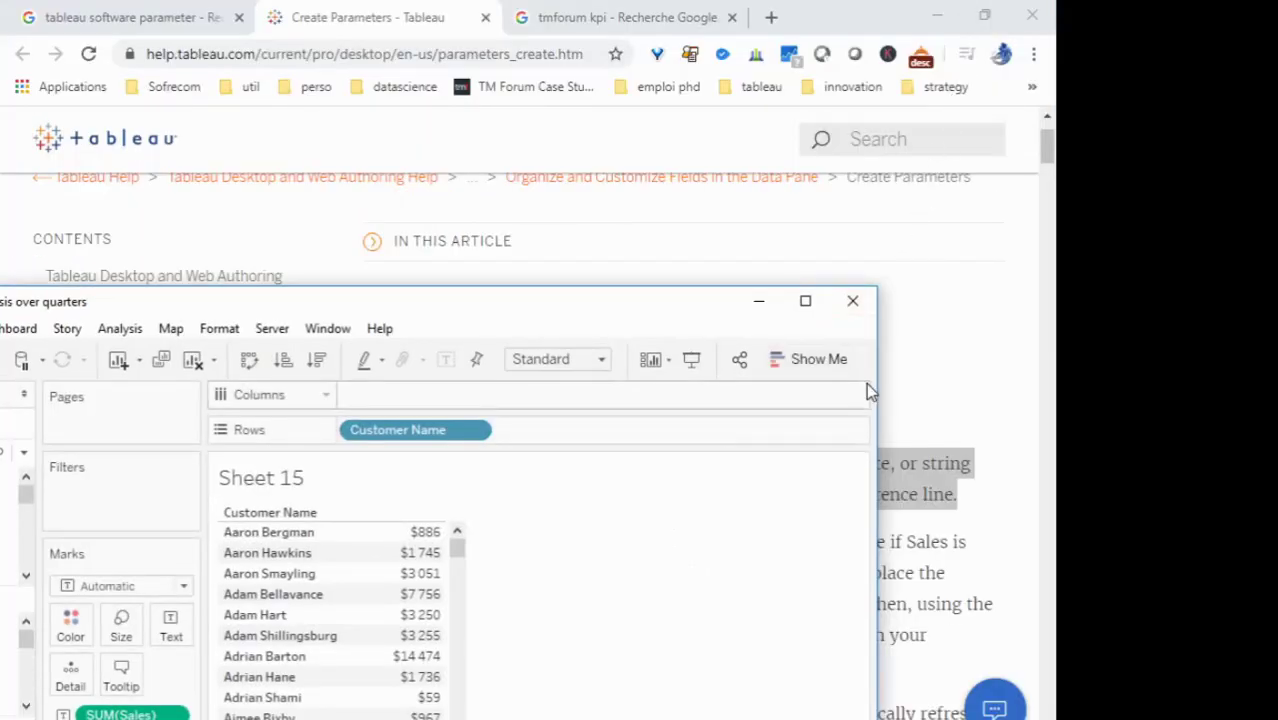
left_click(830, 359)
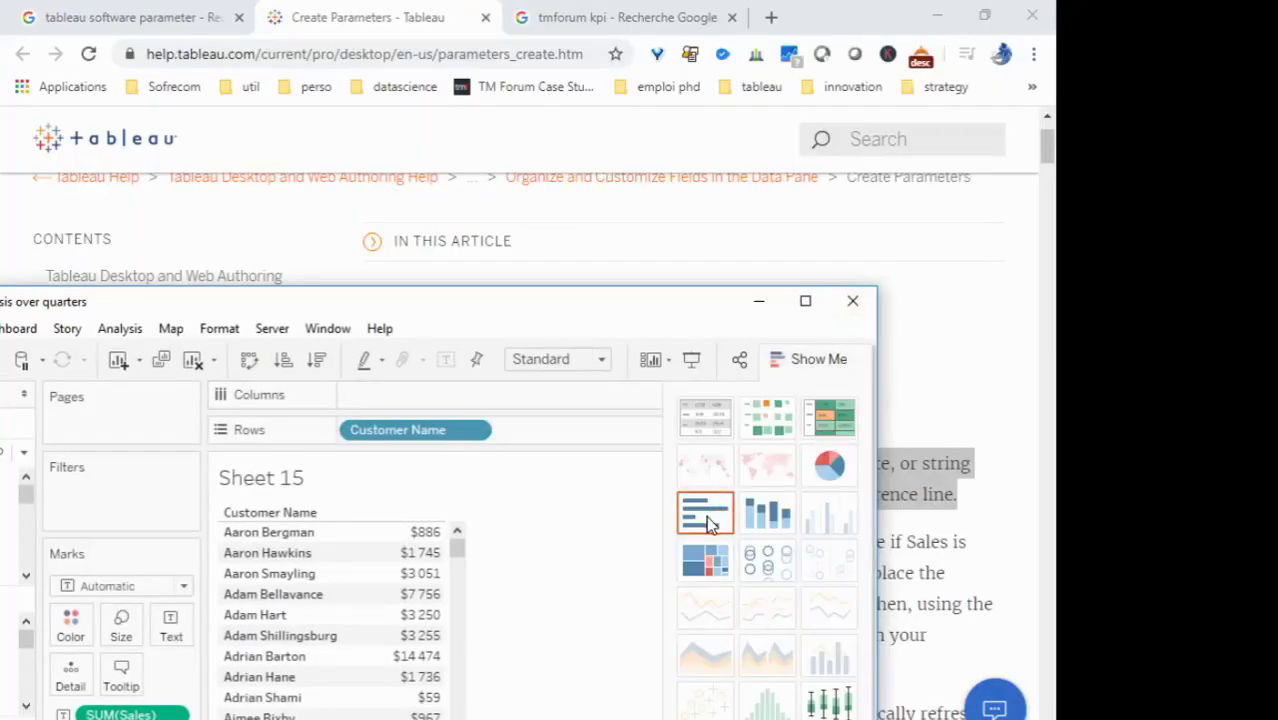
left_click(714, 500)
left_click(805, 301)
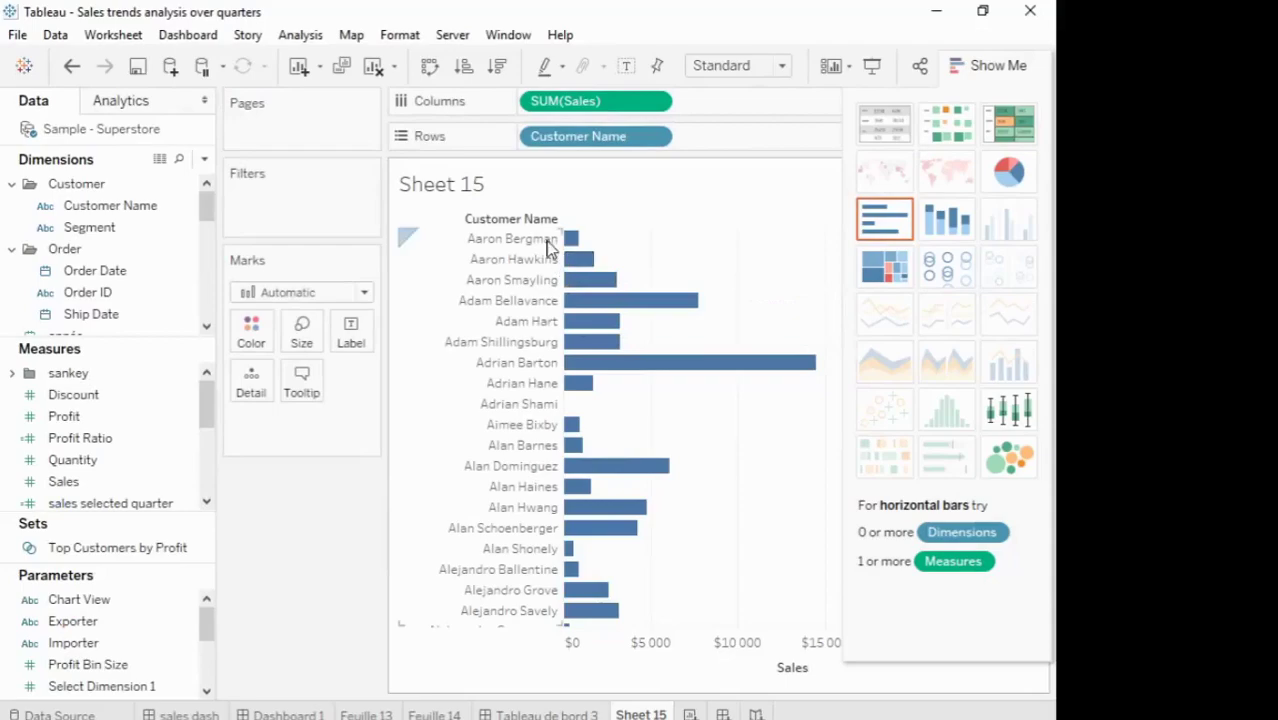
left_click(503, 78)
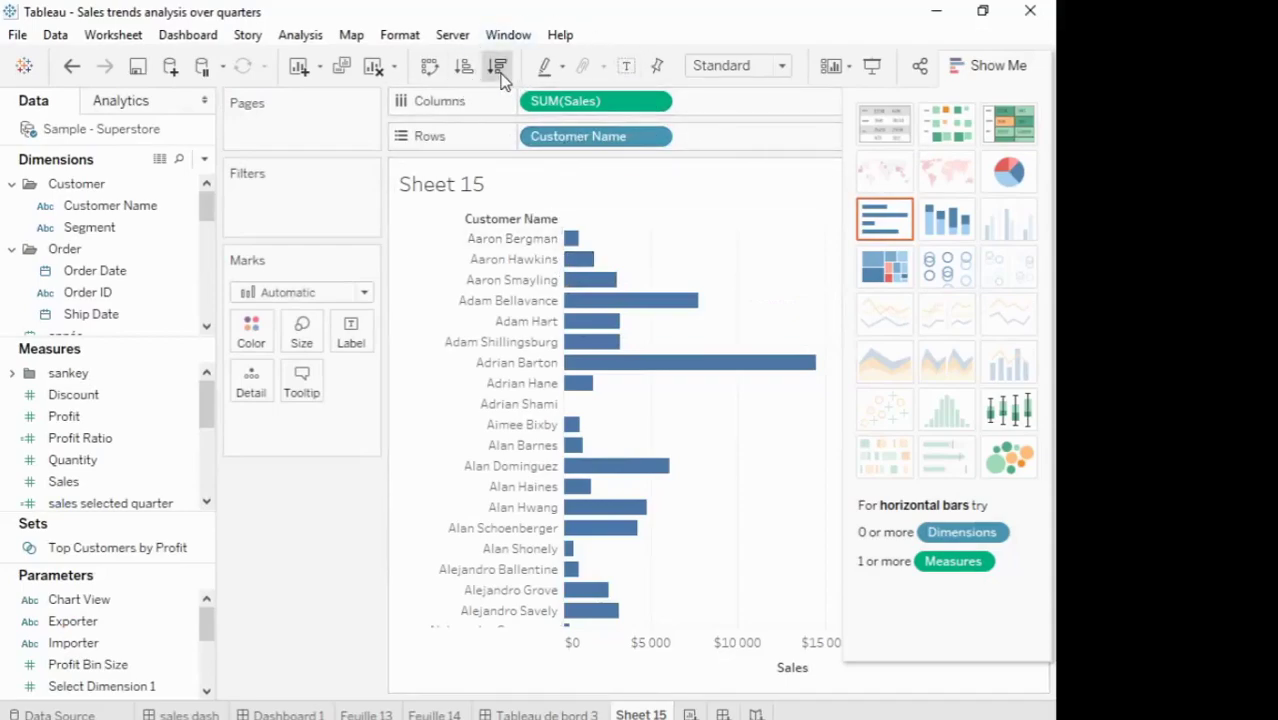
left_click(995, 68)
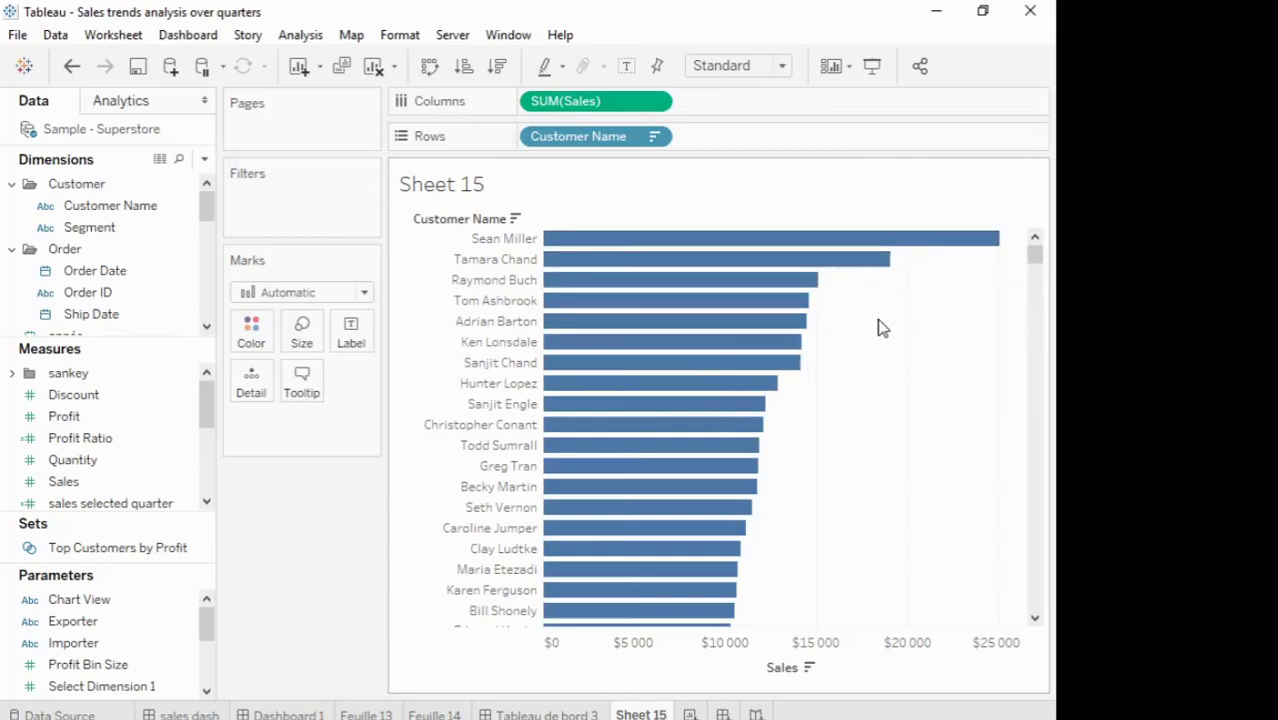
Step: Highlight the bars of the six customers with the highest sales to inspect them, and clear the selection
left_click_drag(915, 334, 486, 212)
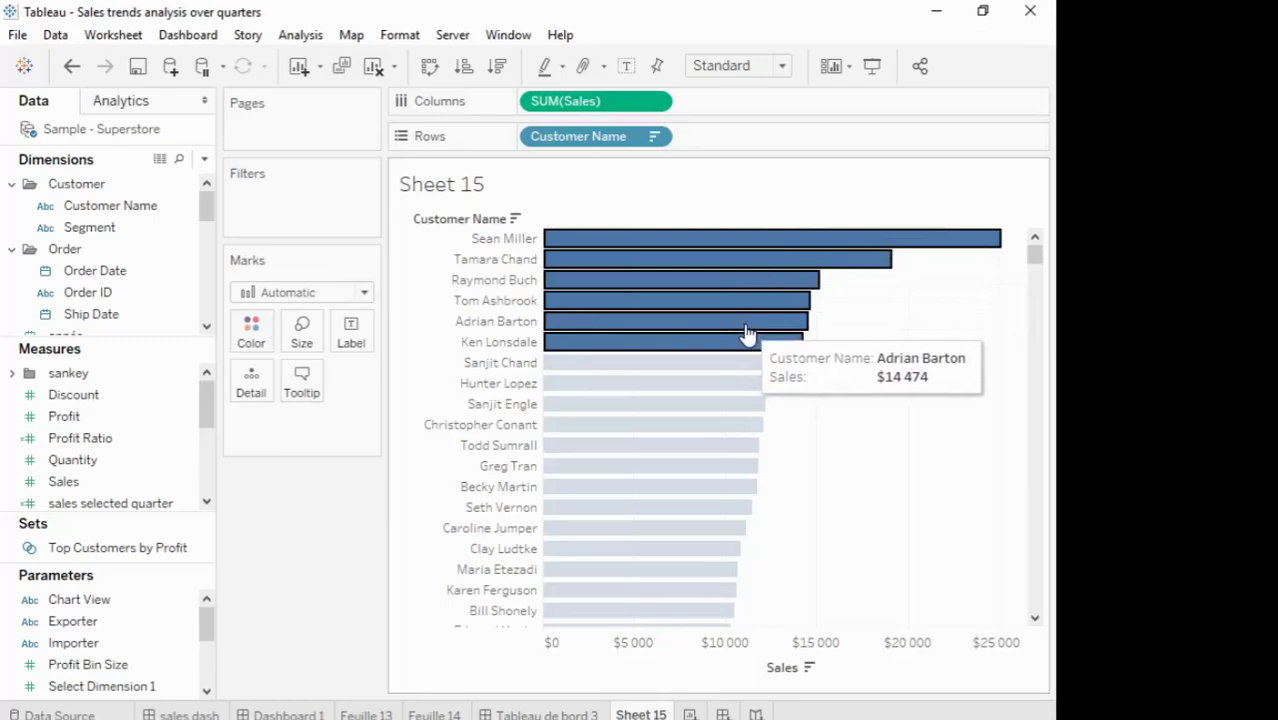
mouse_move(748, 333)
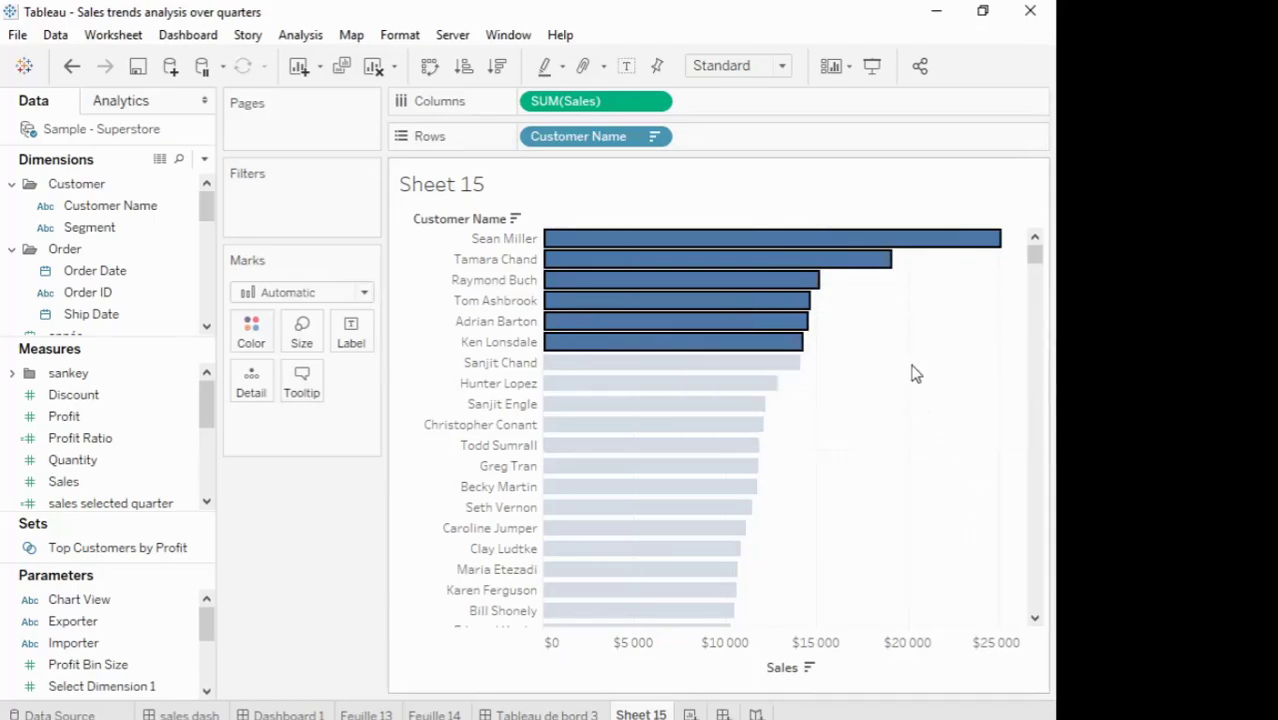
left_click(916, 370)
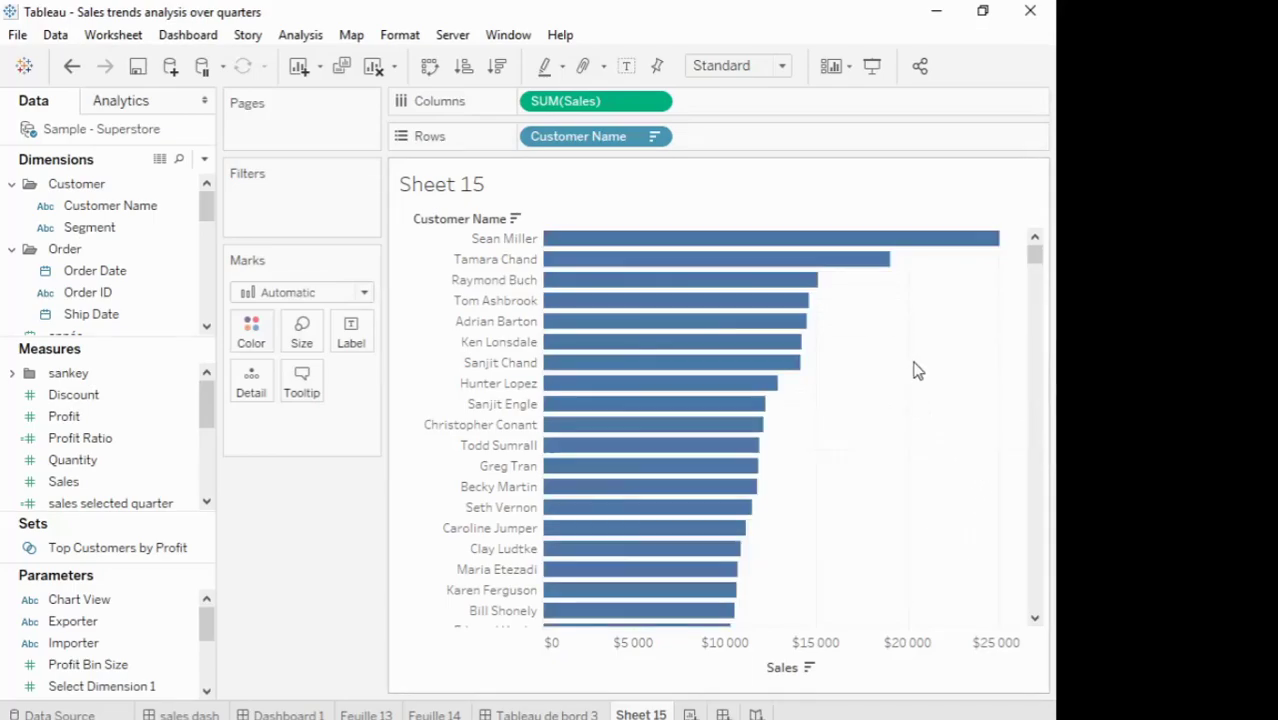
Step: Filter Customer Name to the top 5 by the sum of Sales
left_click(655, 137)
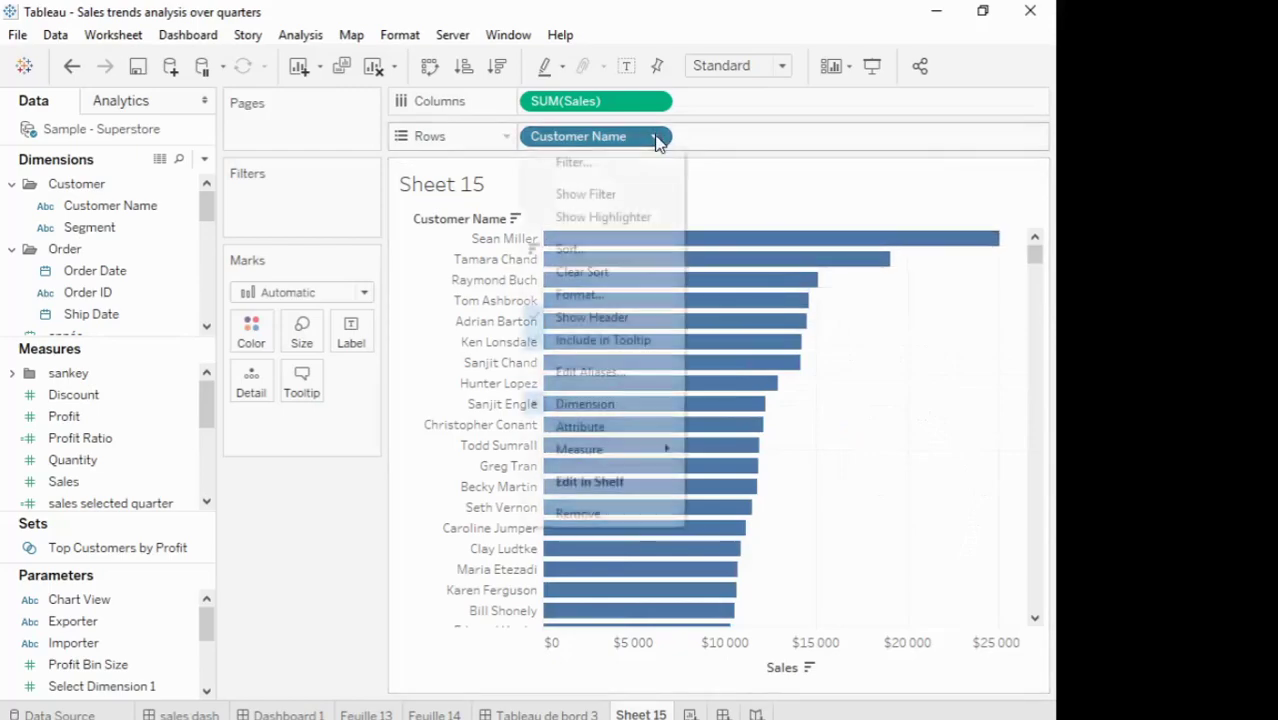
left_click(533, 168)
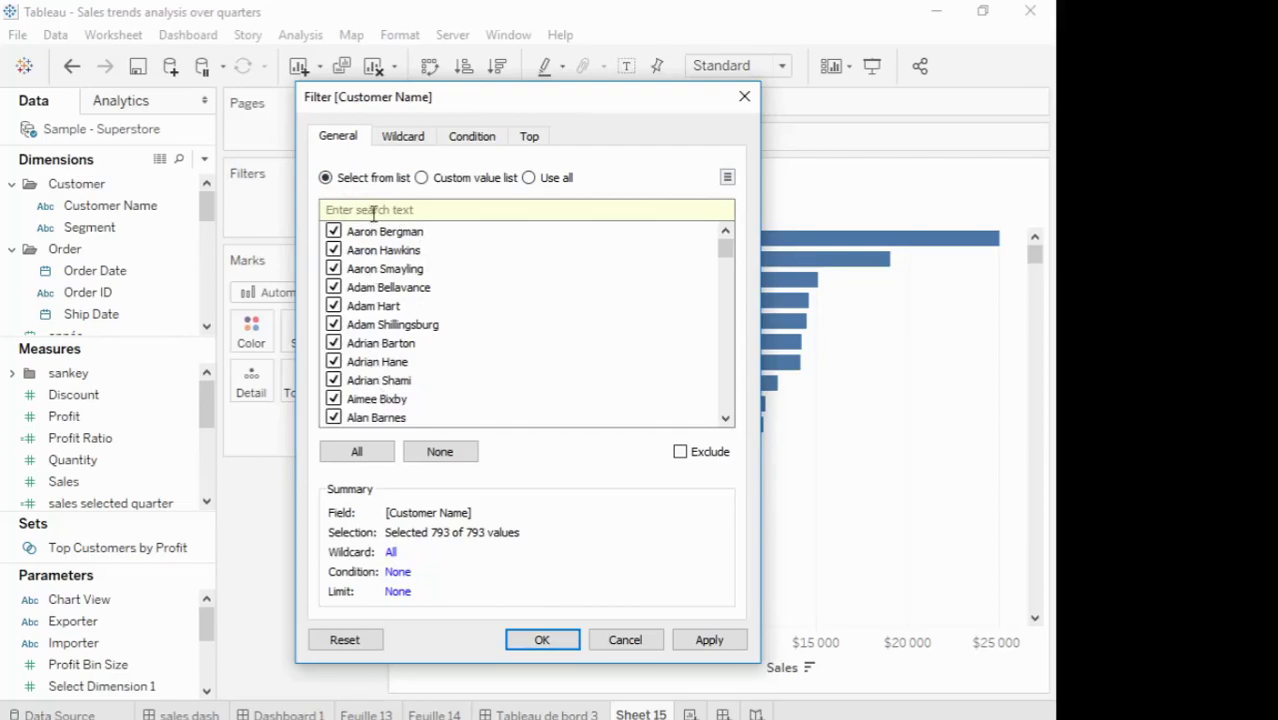
left_click(462, 143)
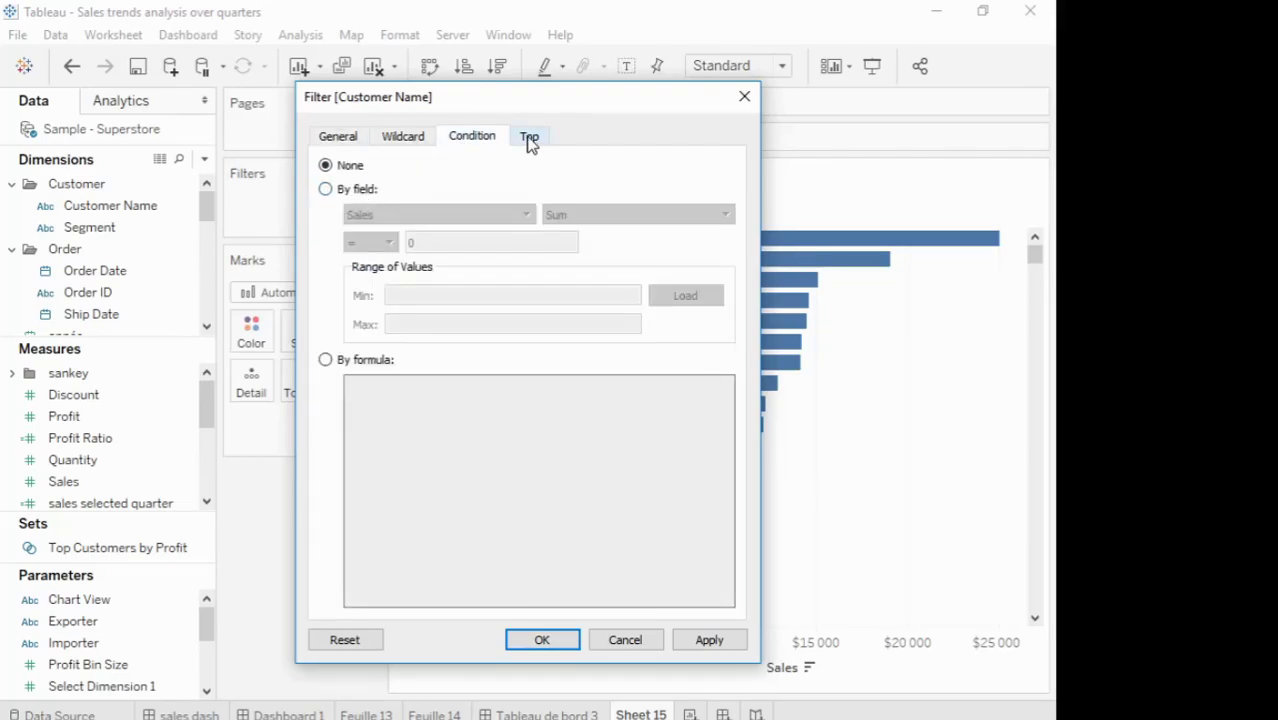
left_click(530, 140)
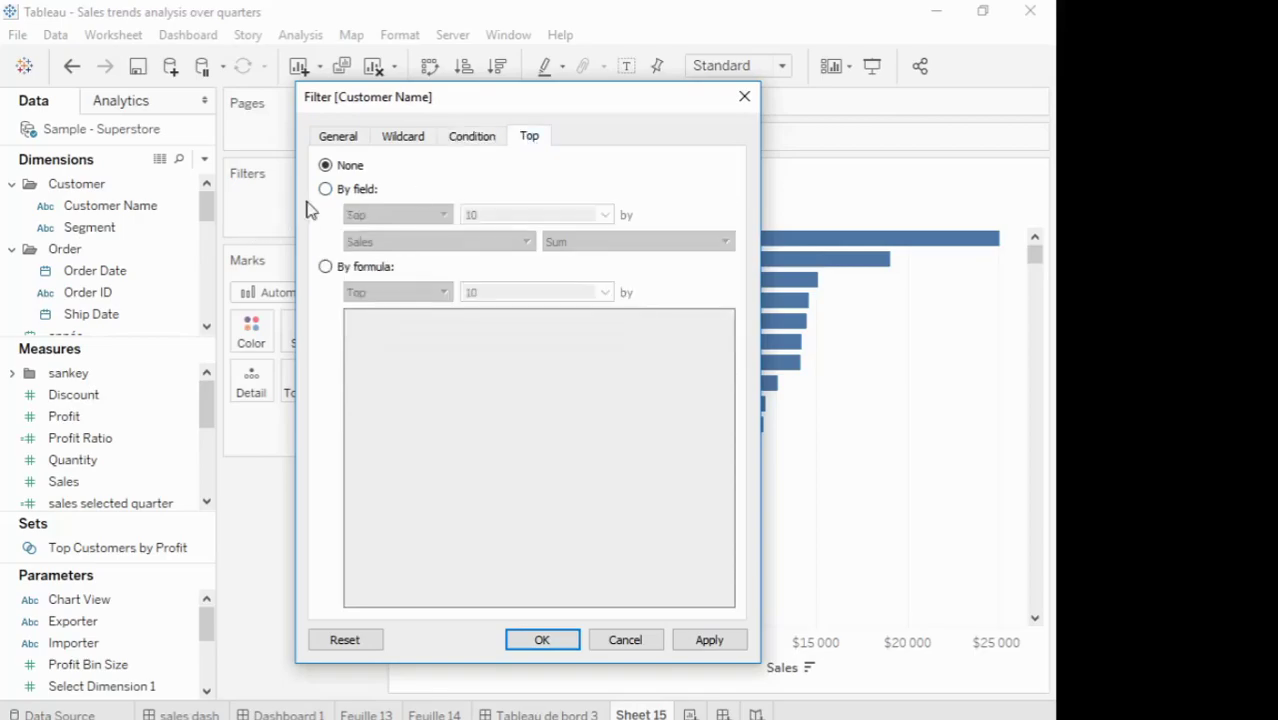
left_click(364, 193)
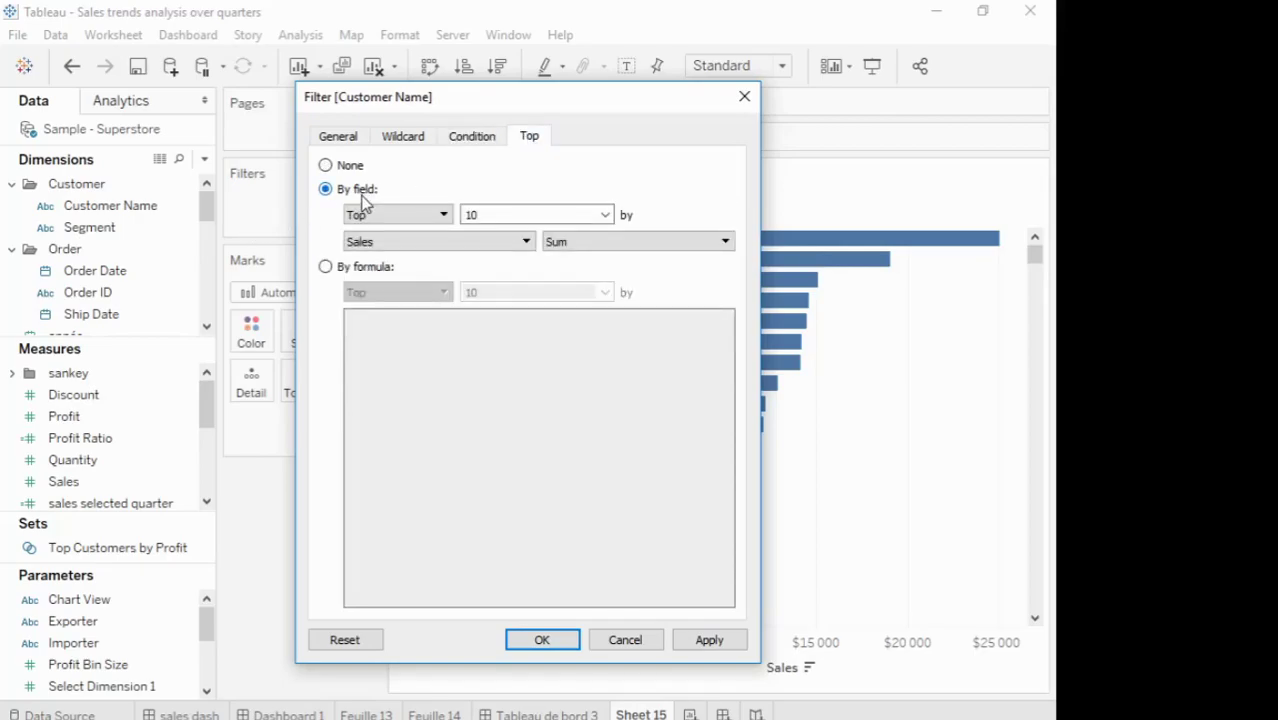
left_click(505, 214)
type("5")
left_click(436, 250)
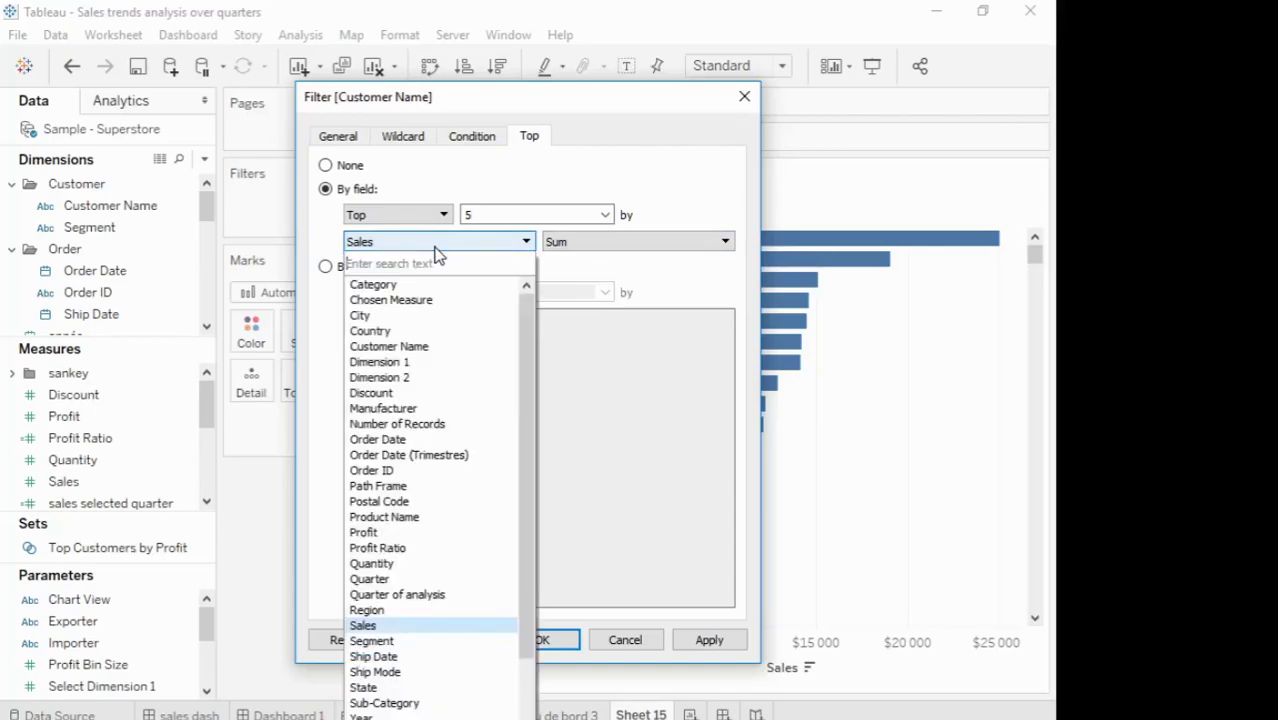
left_click(436, 251)
left_click(727, 248)
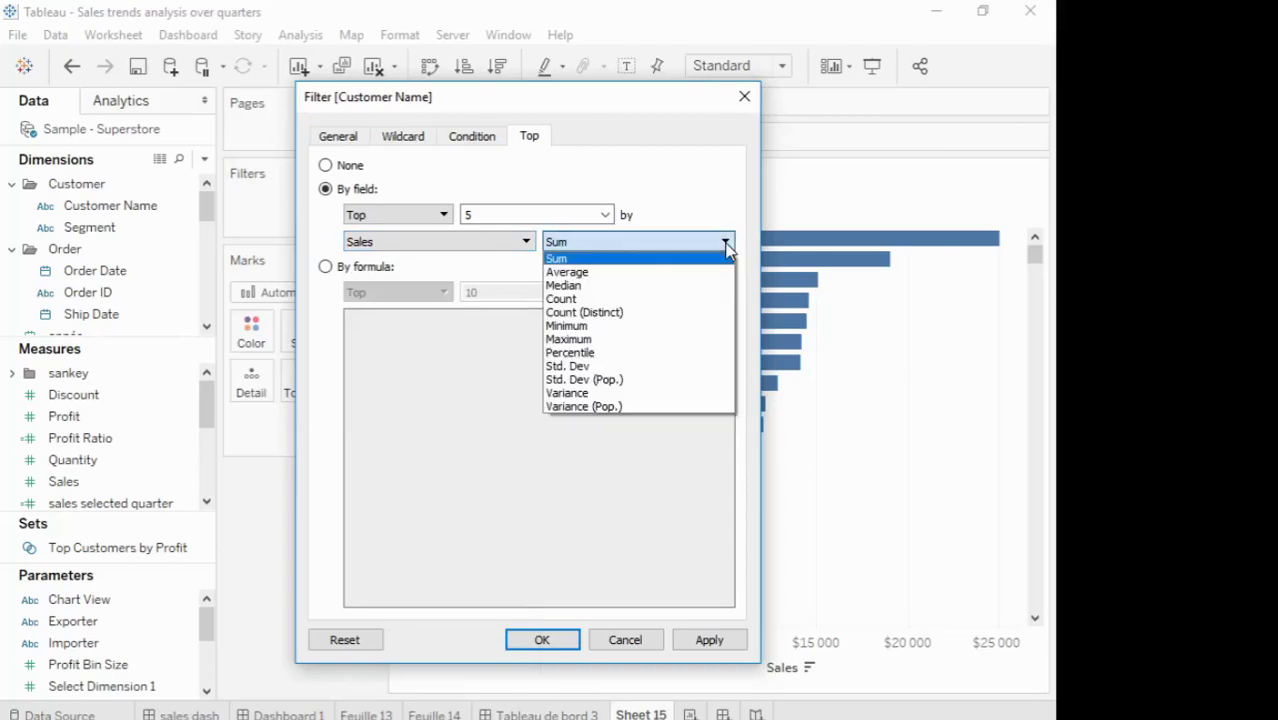
left_click(736, 214)
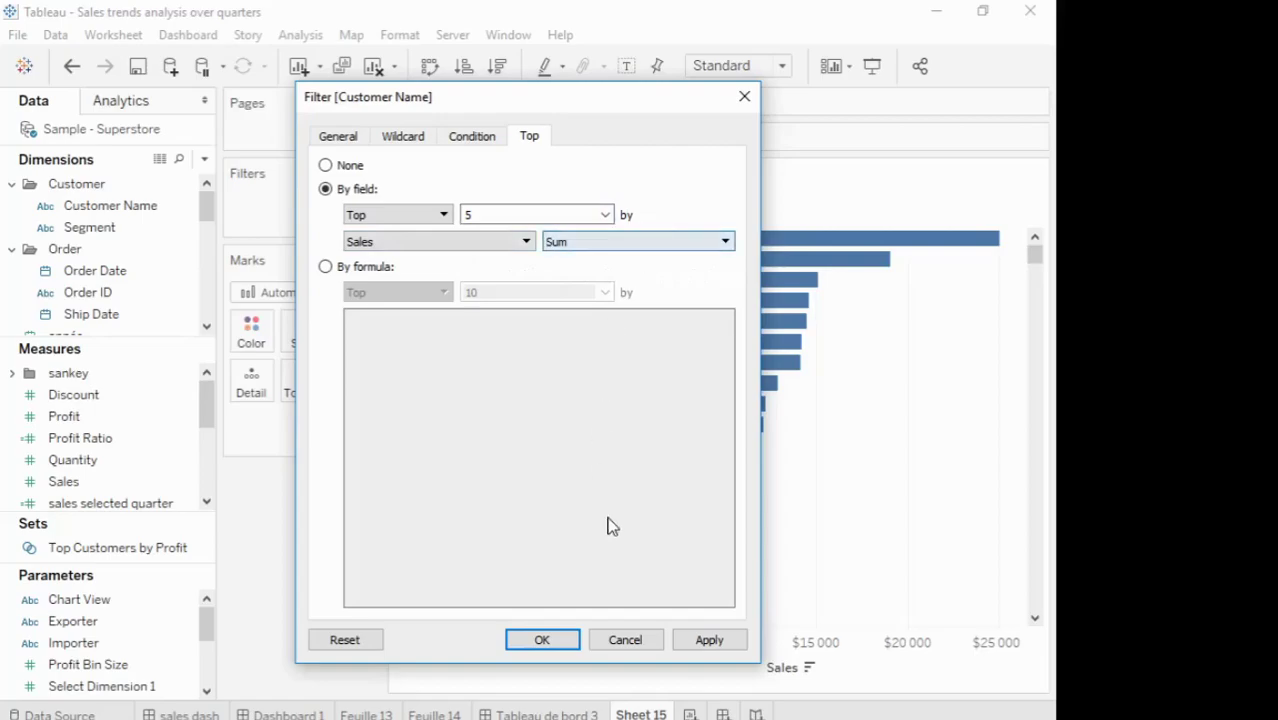
left_click(542, 640)
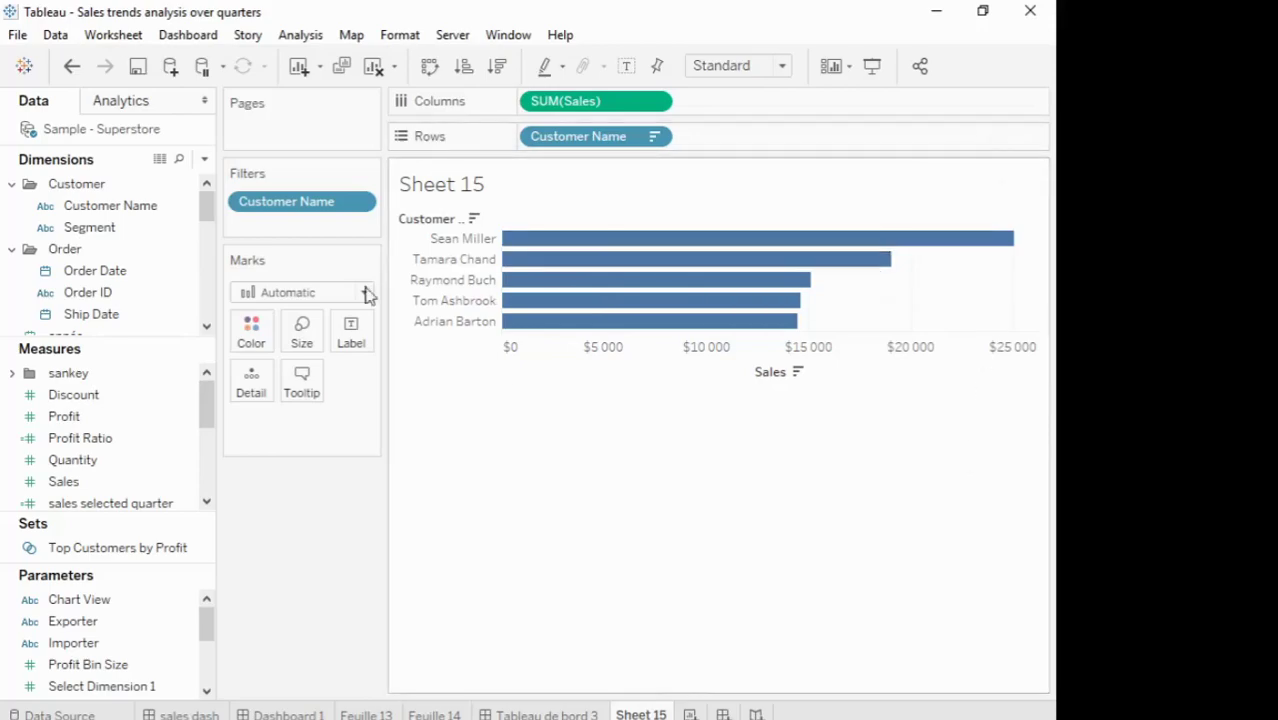
Step: Create a parameter named "top customers X" with current value 10 for the top count of the Customer Name filter
left_click(359, 203)
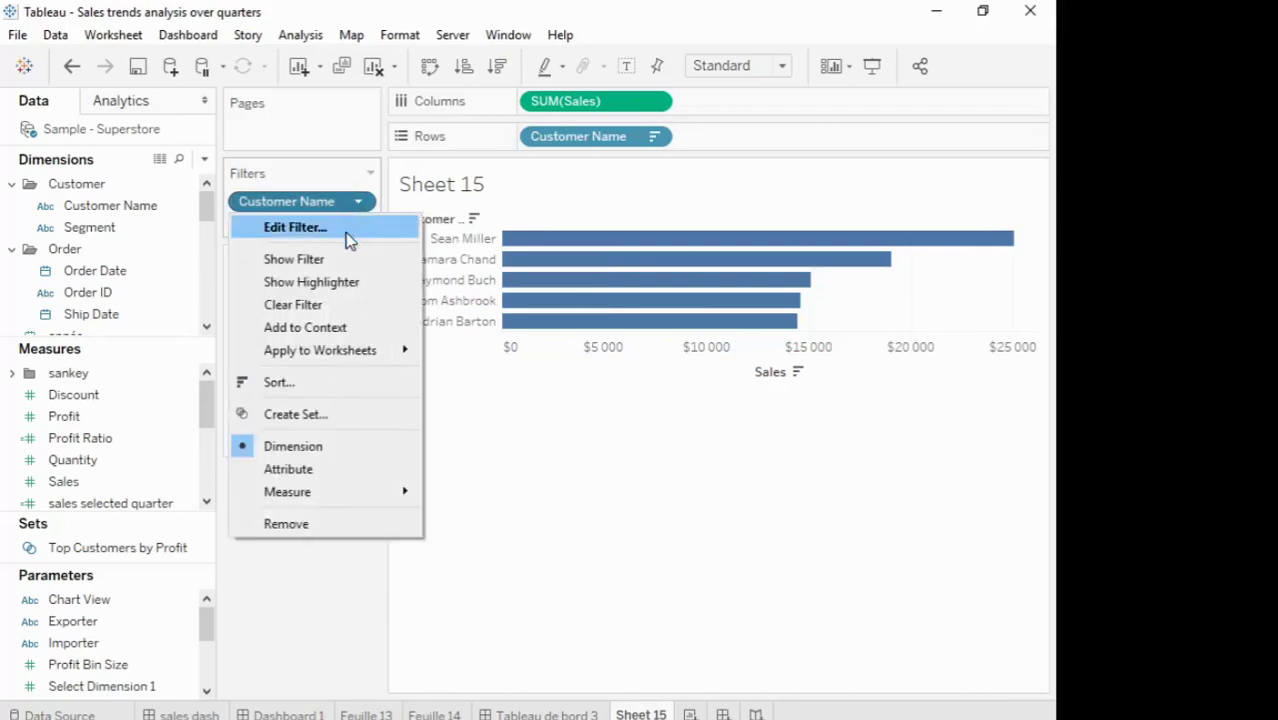
left_click(295, 228)
left_click_drag(522, 100, 554, 230)
left_click(623, 349)
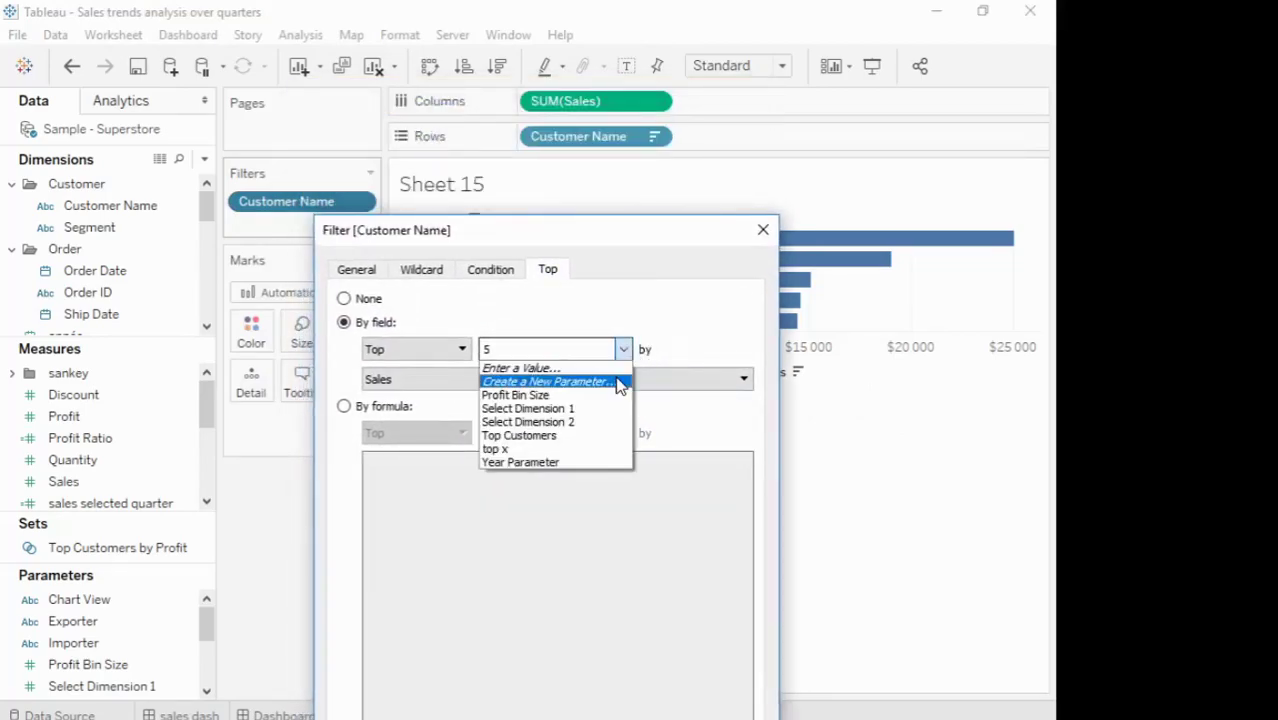
left_click(622, 345)
left_click_drag(499, 352, 441, 353)
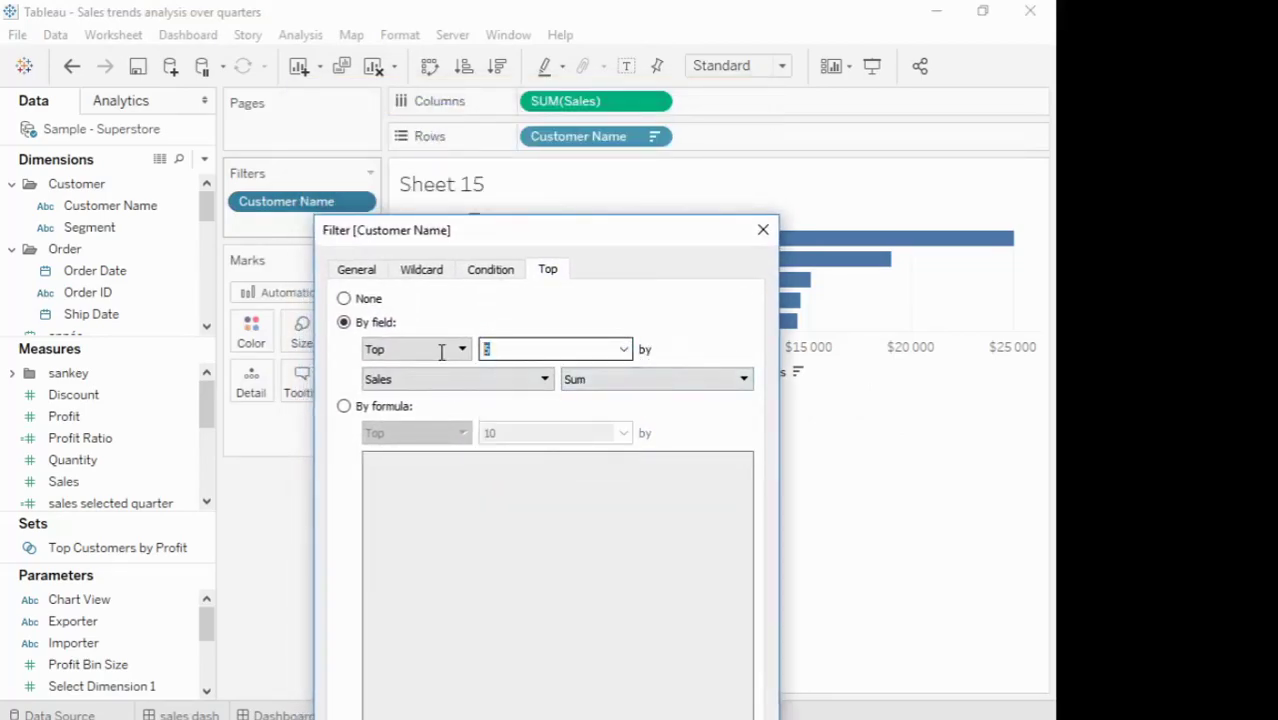
left_click(623, 349)
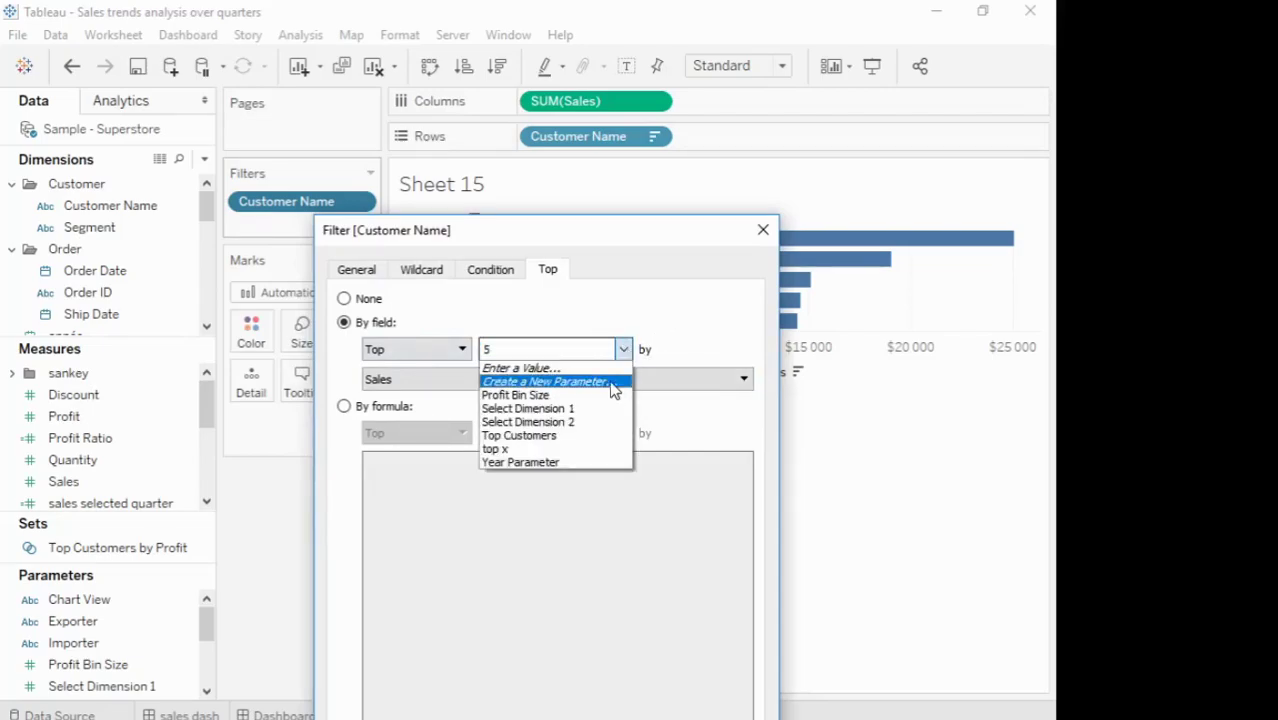
left_click(611, 383)
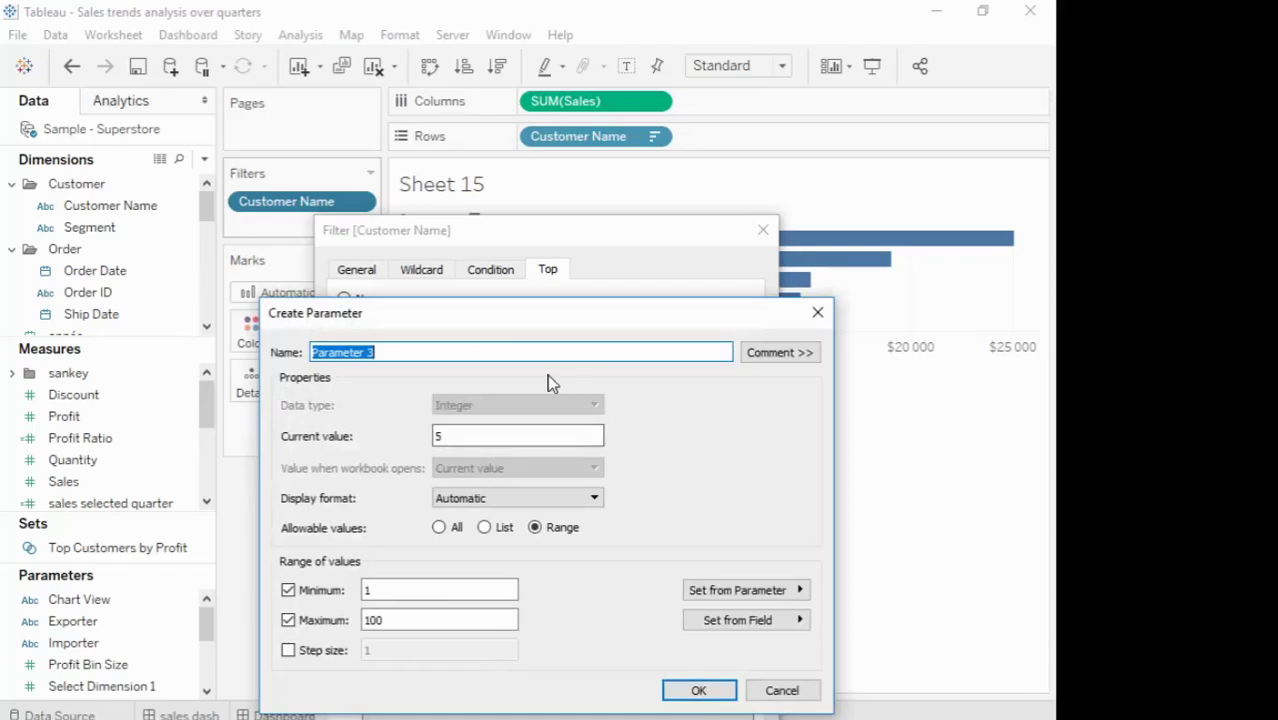
type("top customers ")
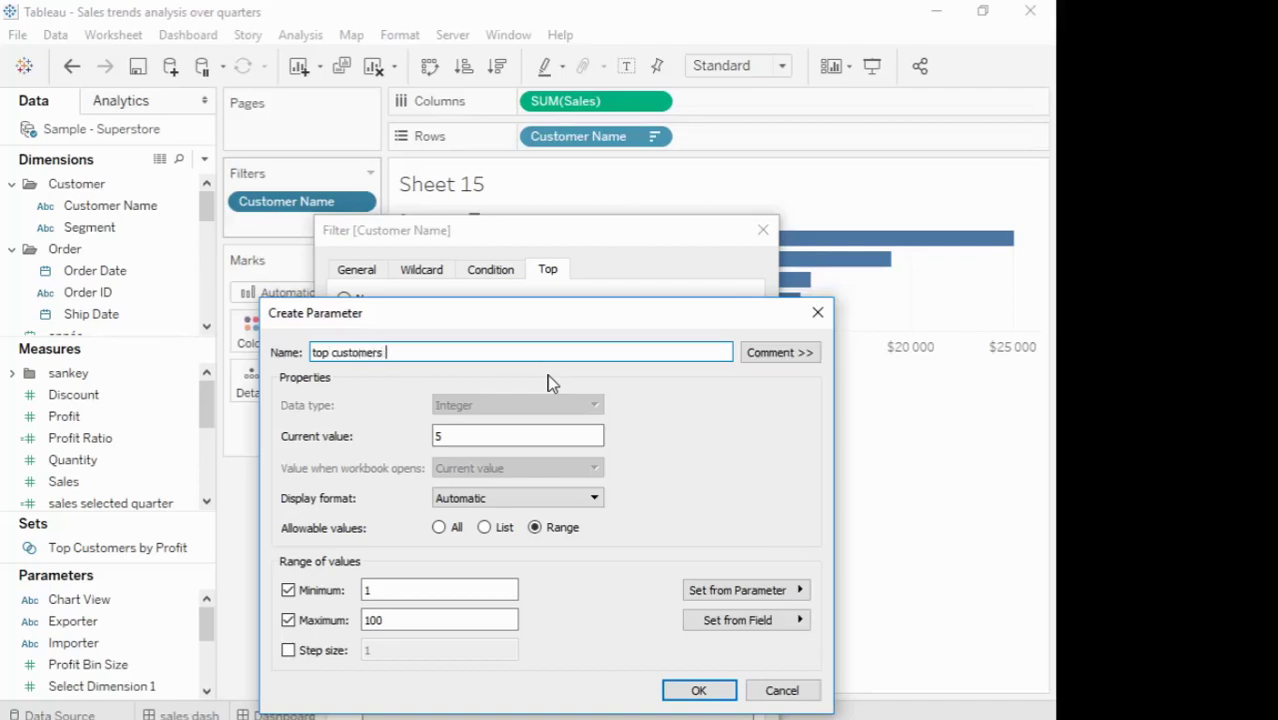
type("X")
left_click_drag(501, 435, 399, 431)
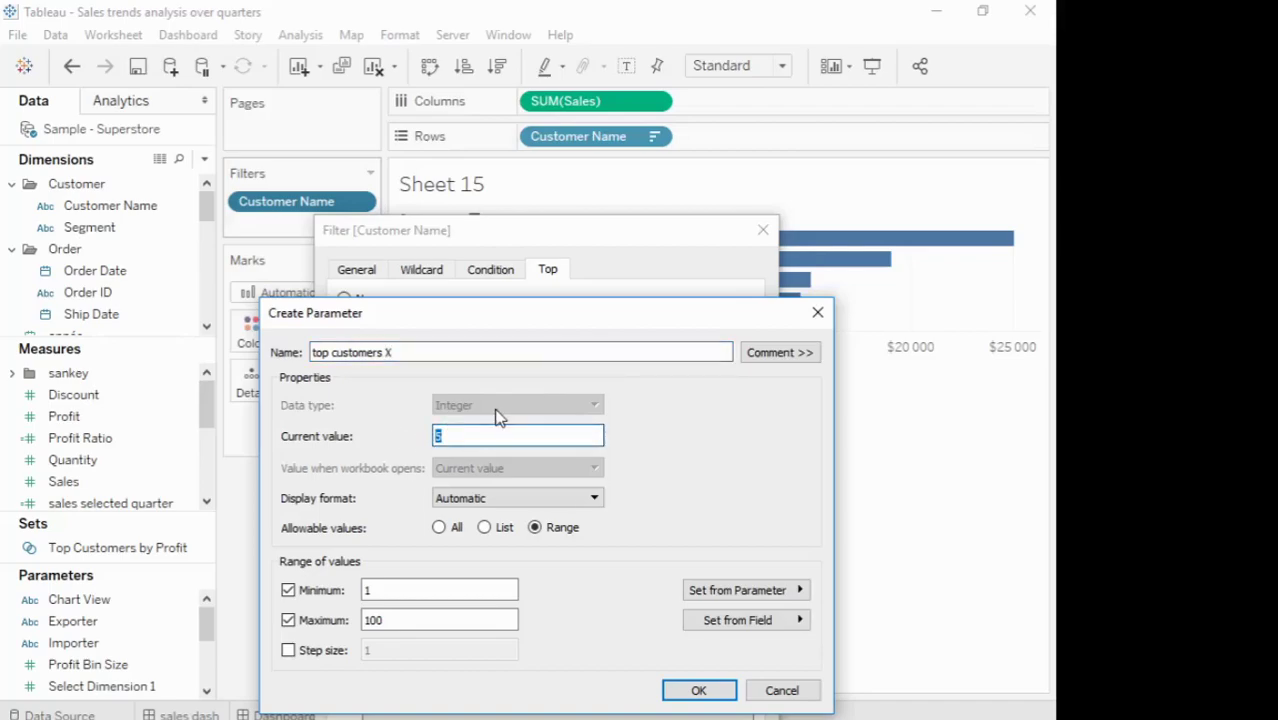
type("10")
Step: Set the new parameter's allowable range to a minimum of 3 and a maximum of 50
double_click(372, 592)
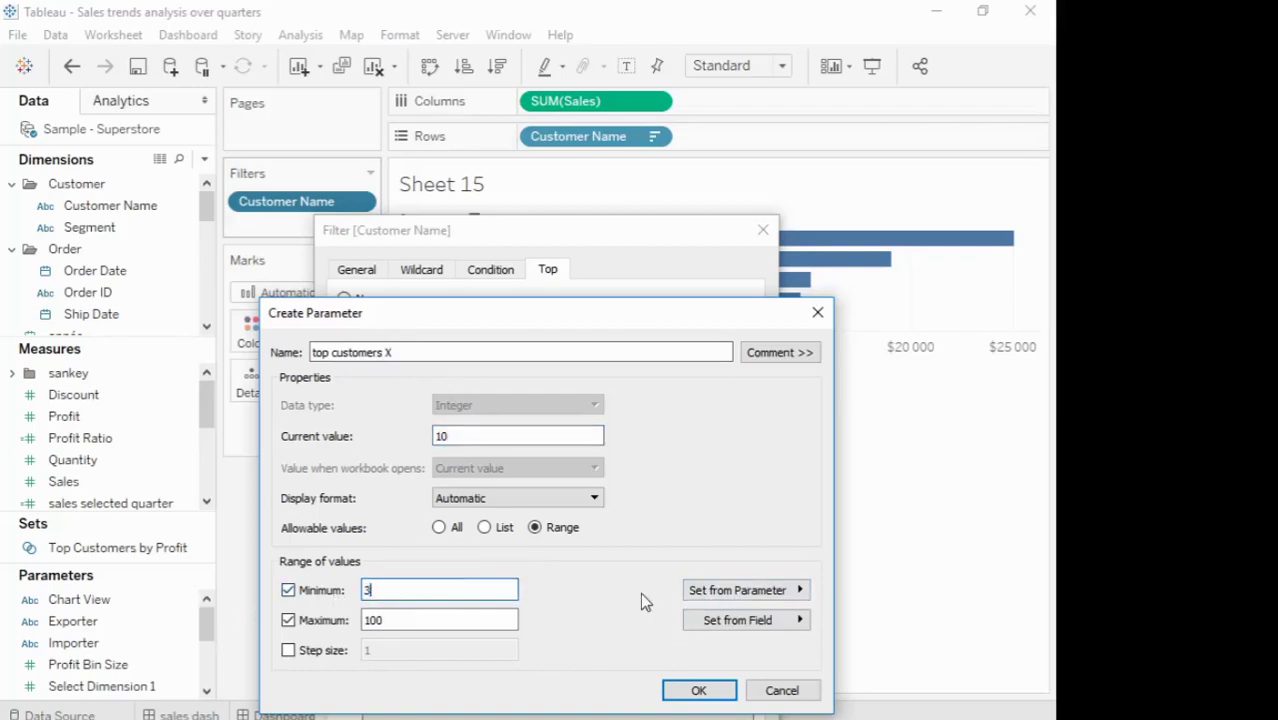
type("3")
left_click_drag(437, 620, 265, 625)
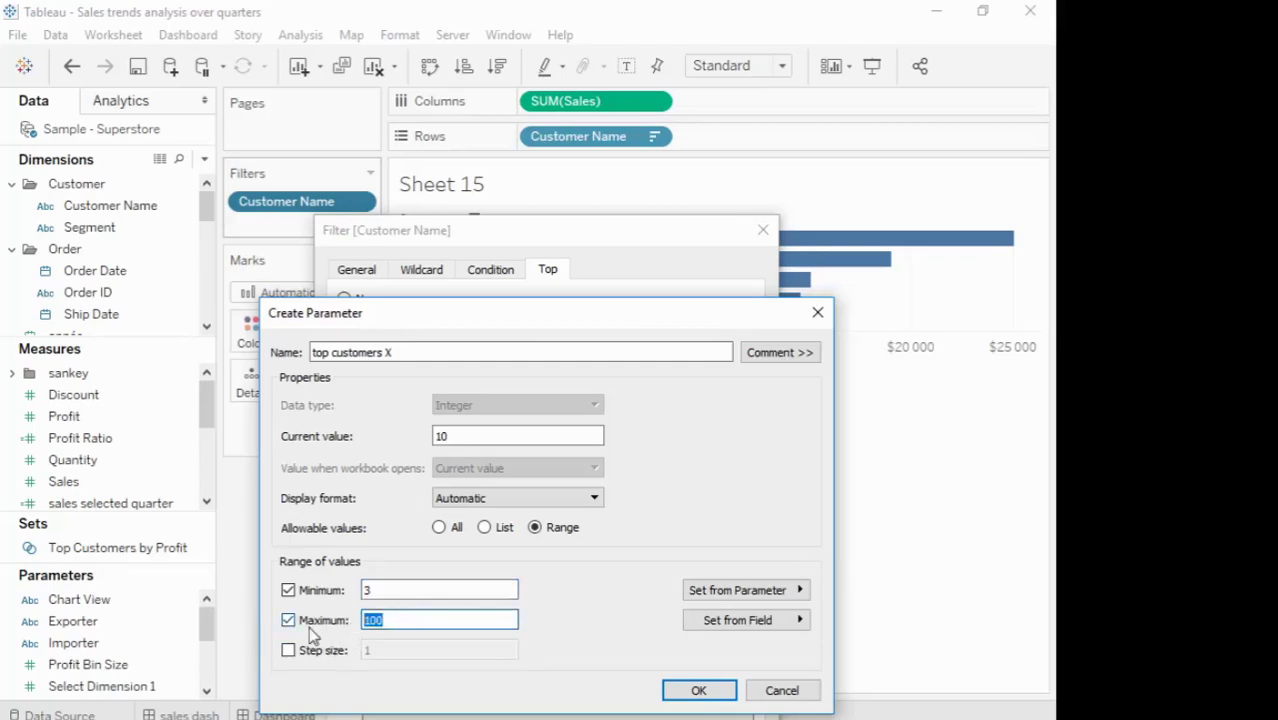
type("50")
left_click(792, 591)
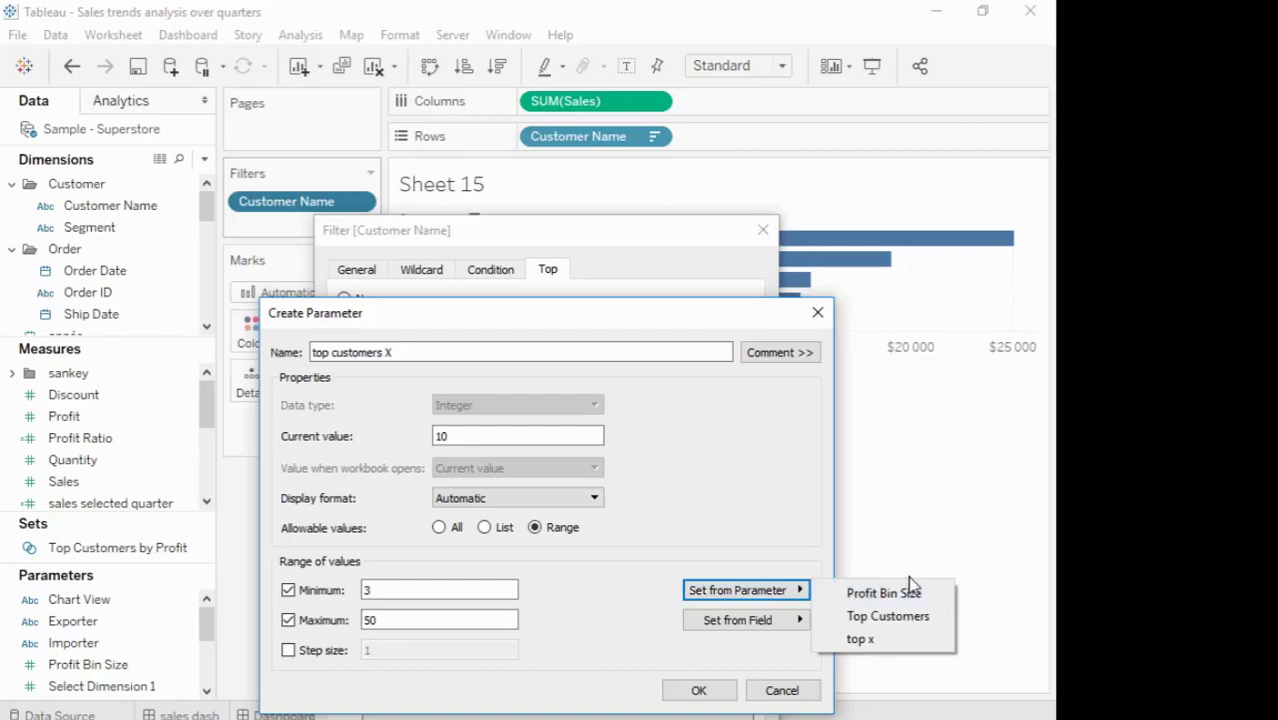
left_click(727, 557)
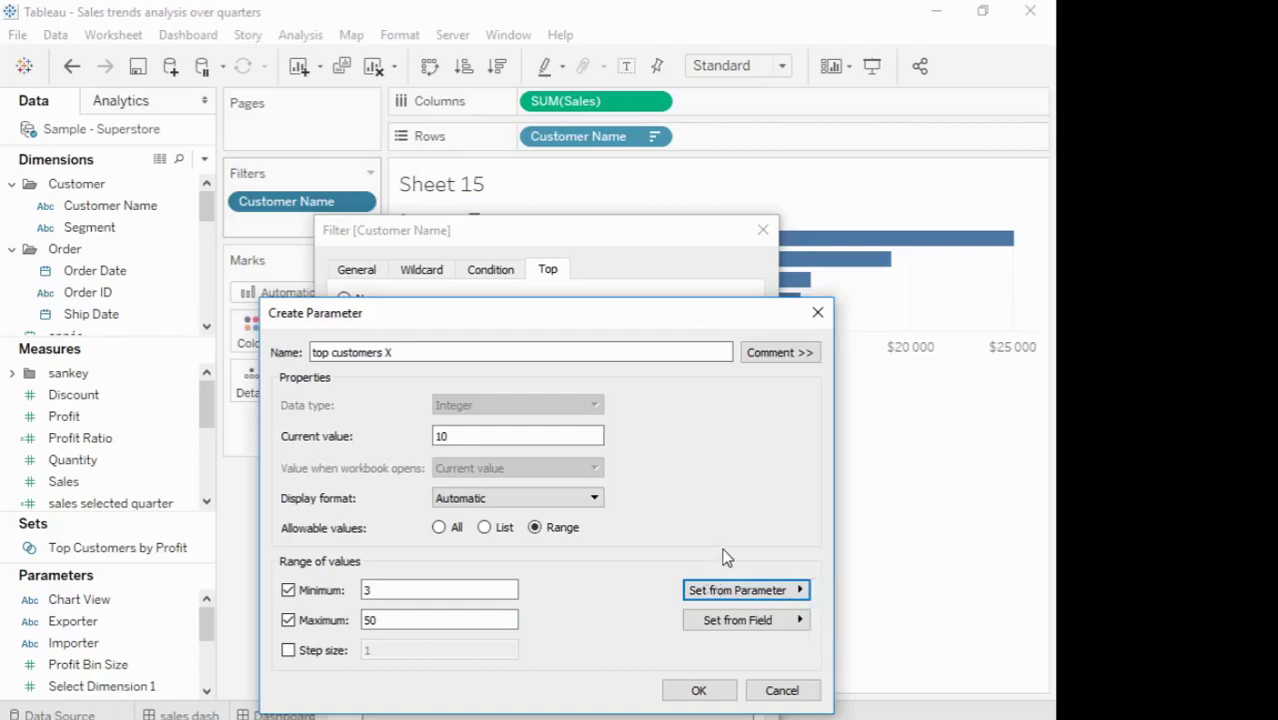
left_click(800, 621)
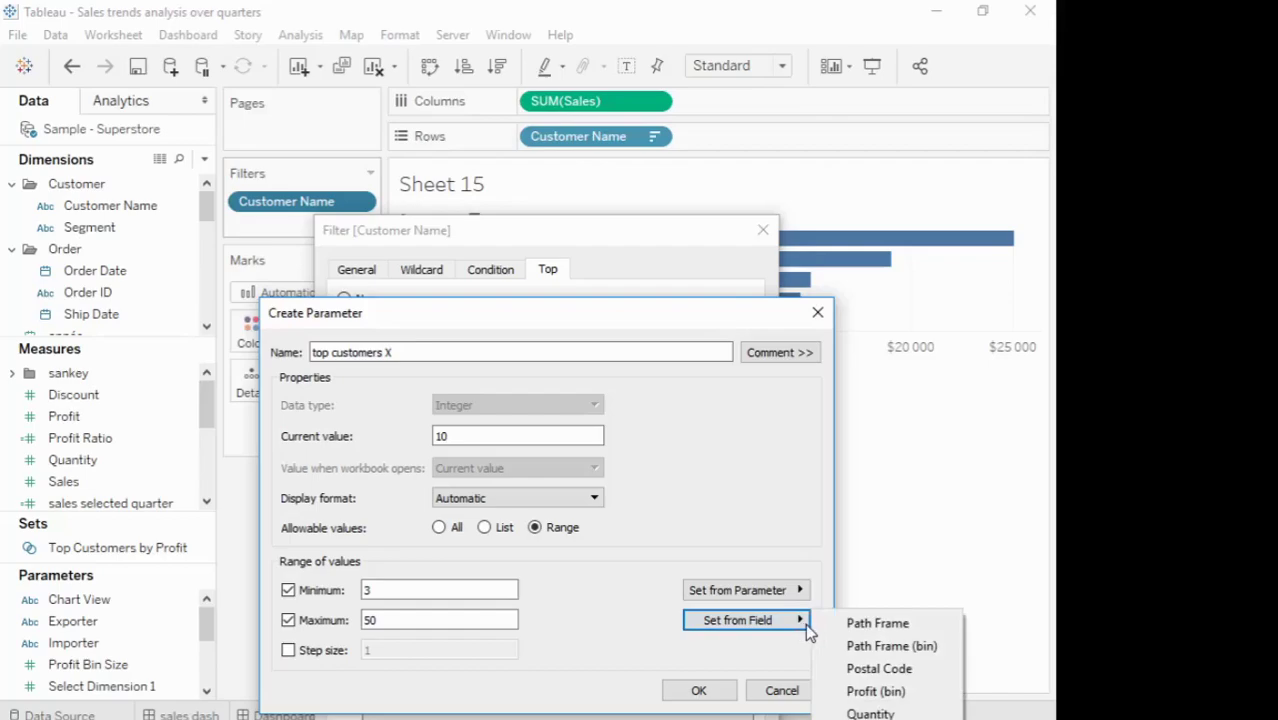
left_click(647, 650)
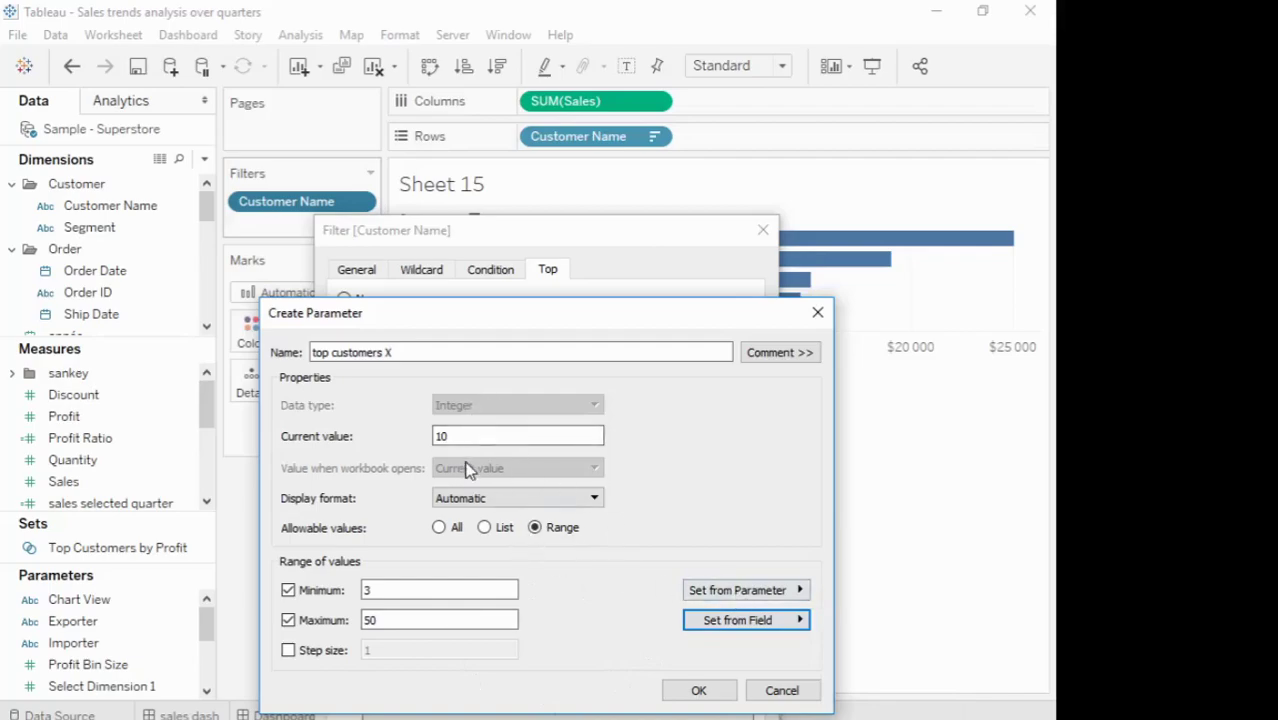
double_click(487, 440)
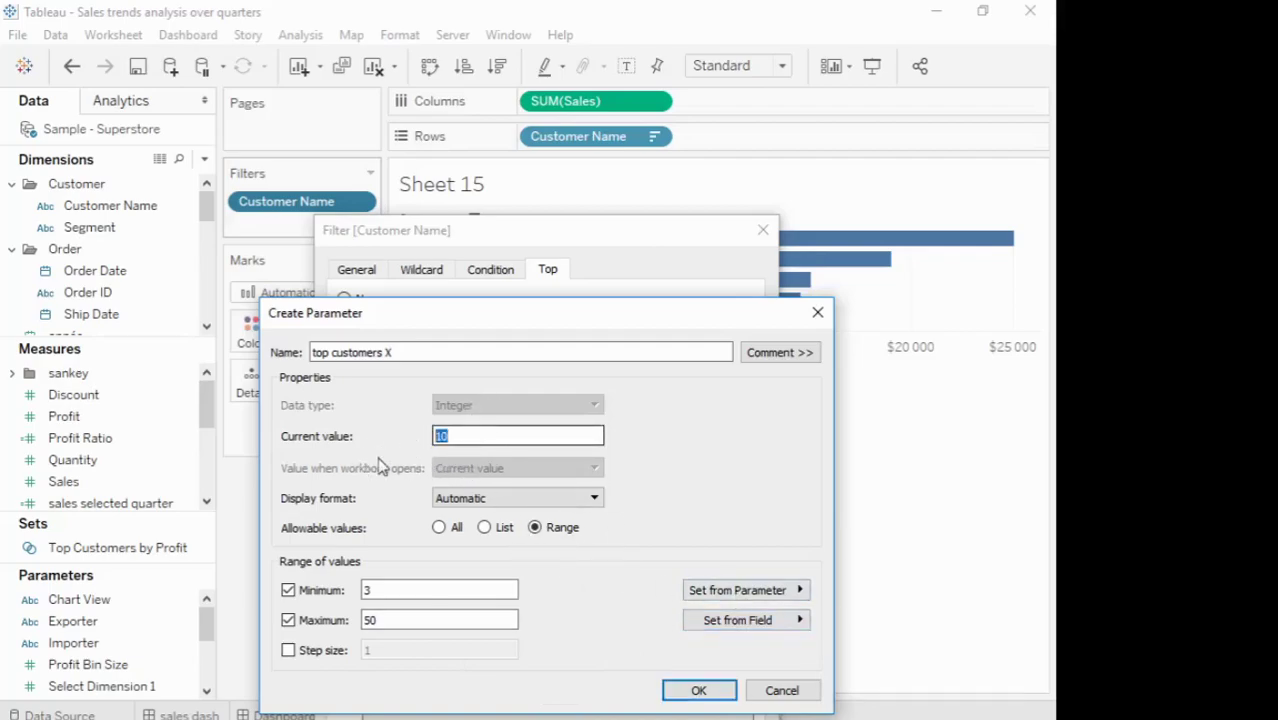
Step: Create the top customers X parameter and apply the Customer Name filter that uses it as the top count by sum of Sales
left_click(698, 690)
left_click_drag(669, 243, 698, 128)
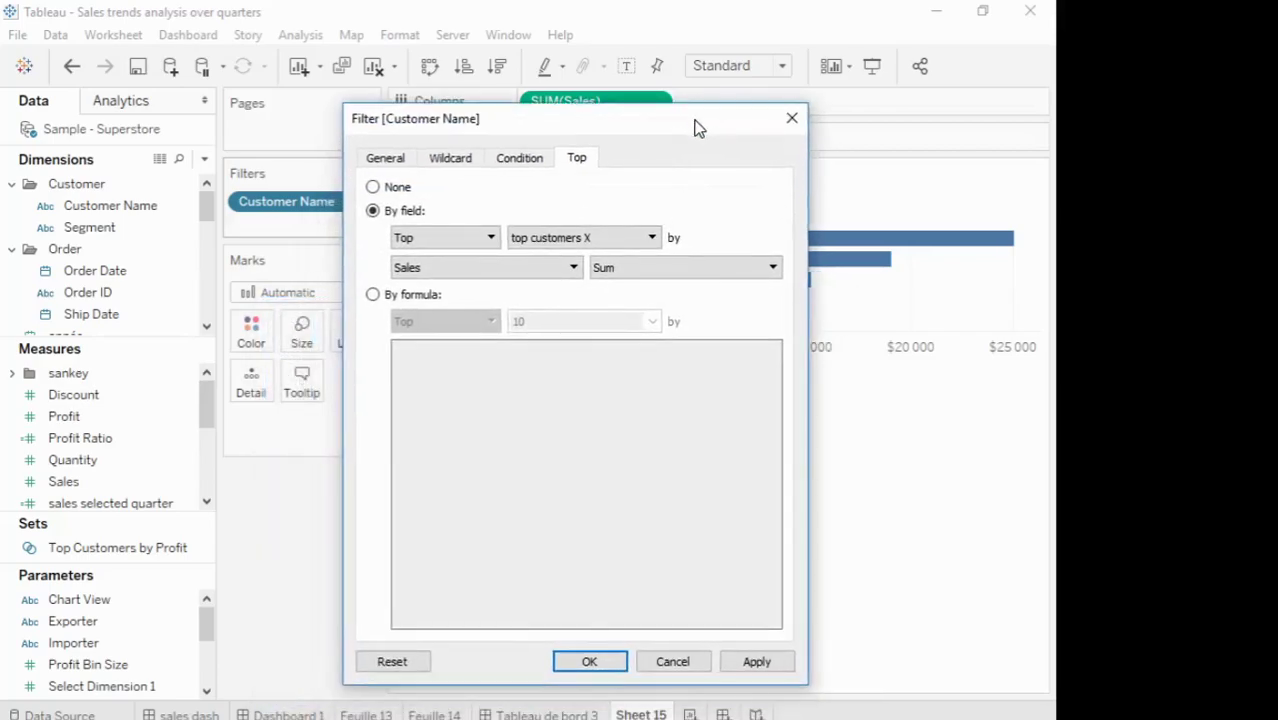
left_click(612, 662)
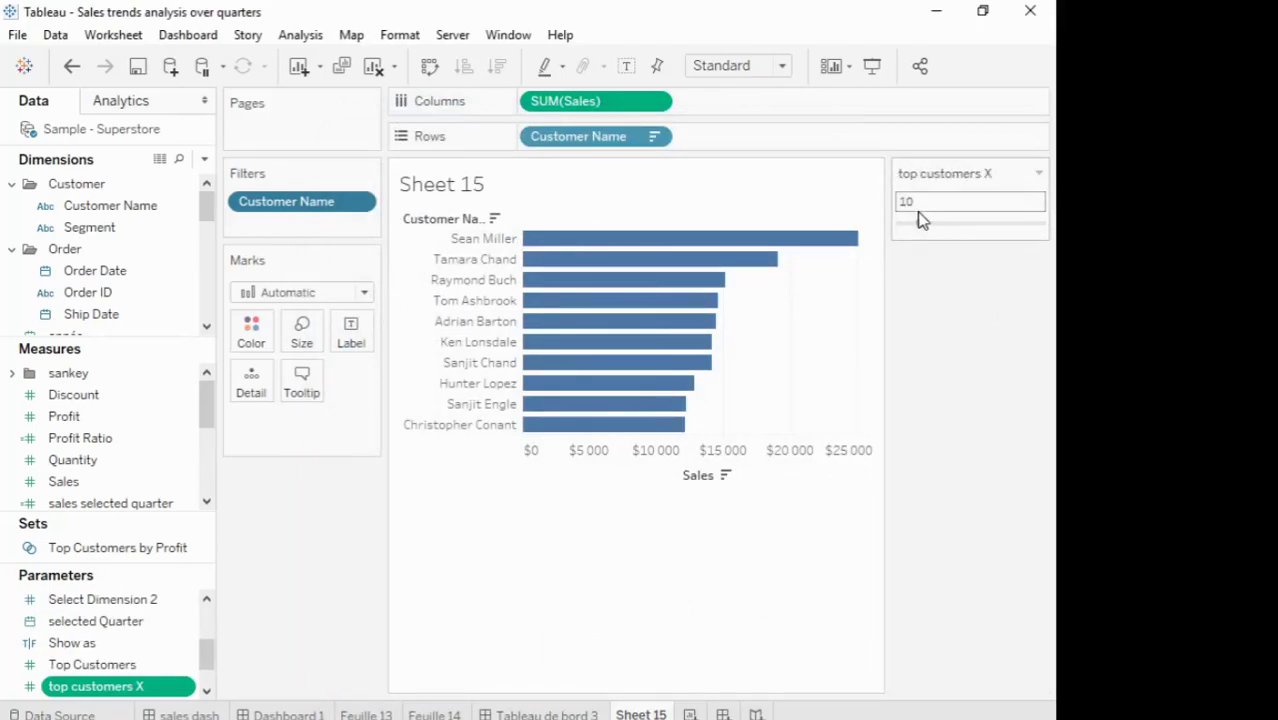
Step: Show the top customers X parameter control and test it by setting the value to 3 and to 15
mouse_move(921, 229)
left_mouse_down()
mouse_move(887, 223)
mouse_move(1053, 235)
mouse_move(929, 226)
mouse_move(903, 238)
left_mouse_up()
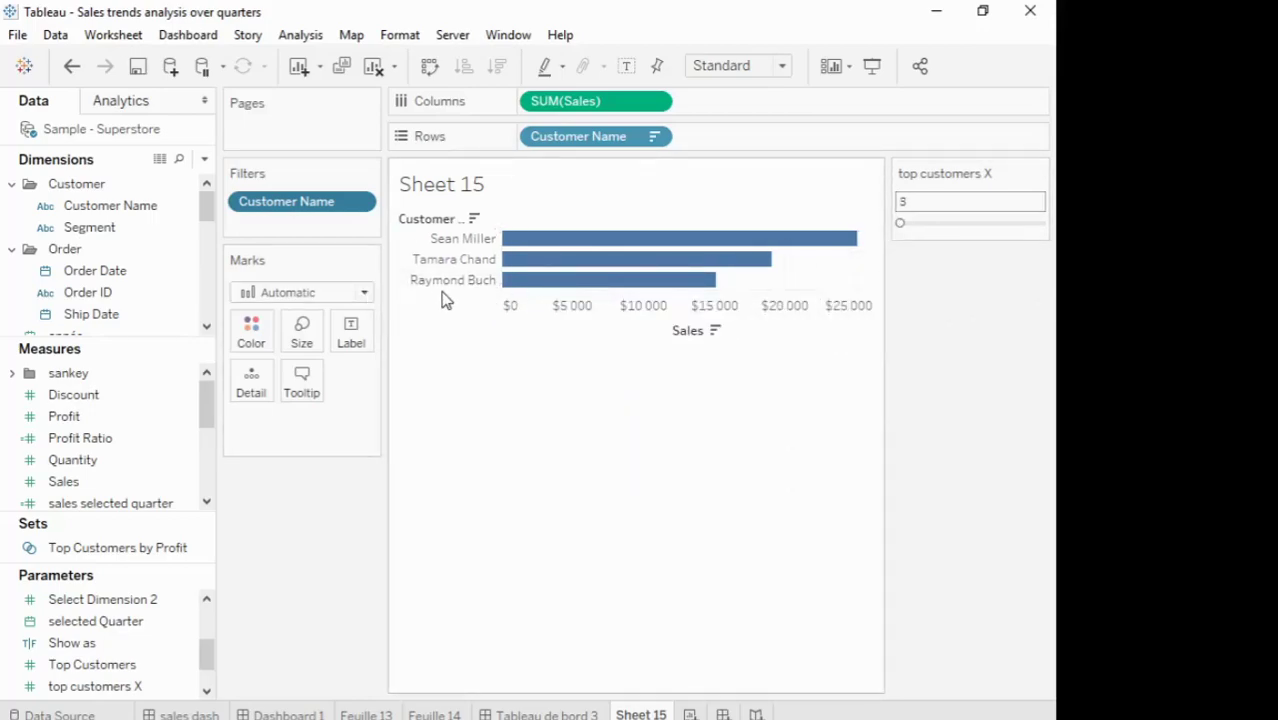
left_click_drag(900, 210, 940, 237)
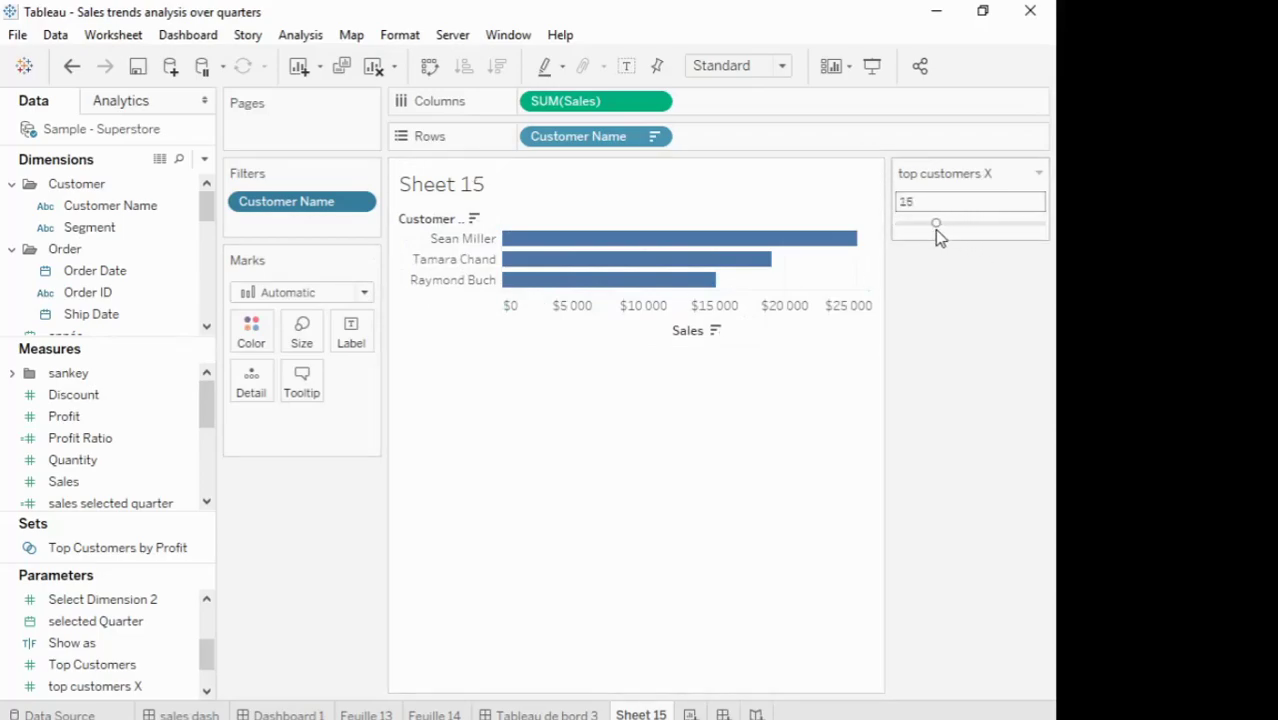